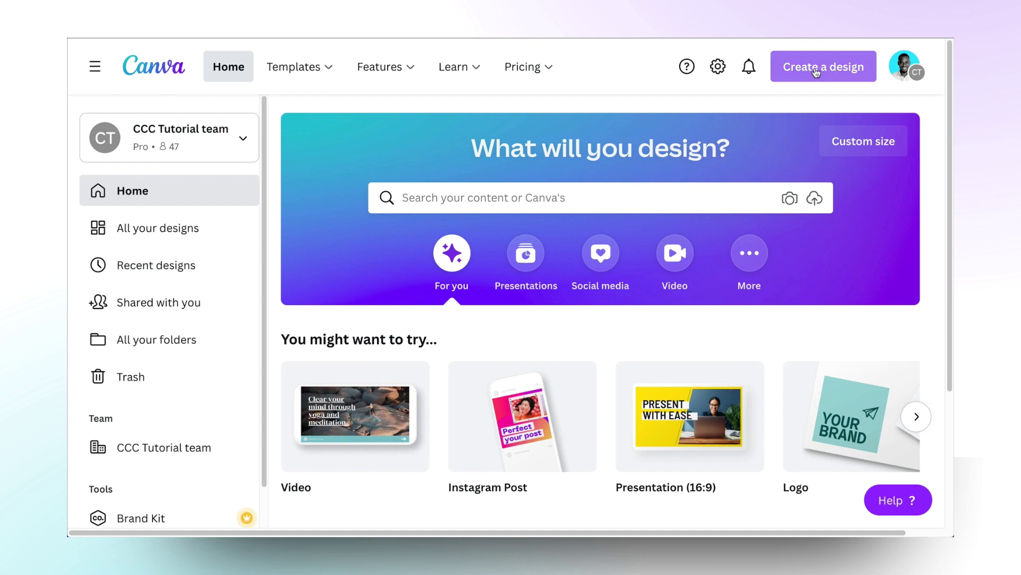
Create a blank Logo design and add a heading reading "varrse"
click(816, 73)
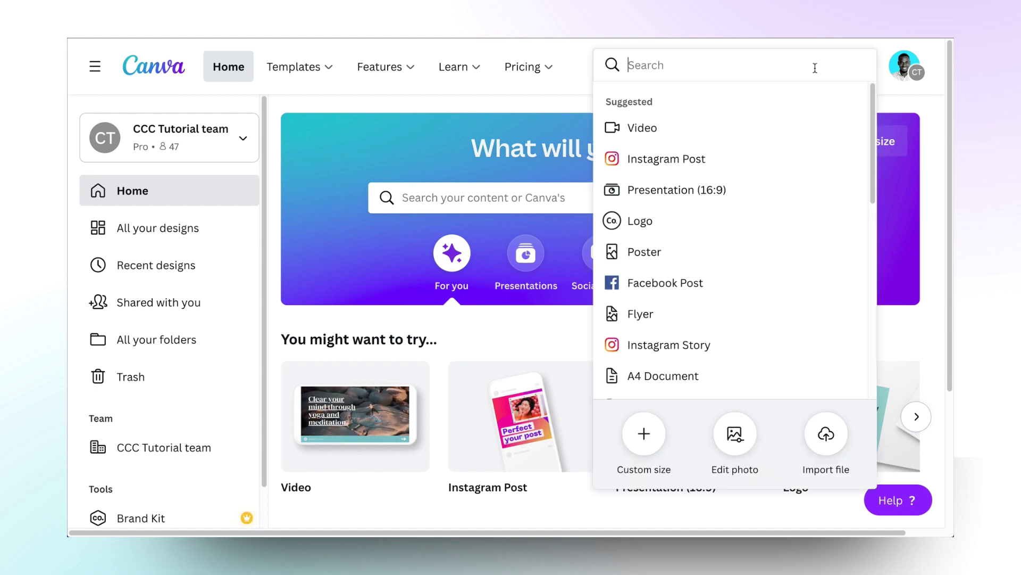
click(676, 226)
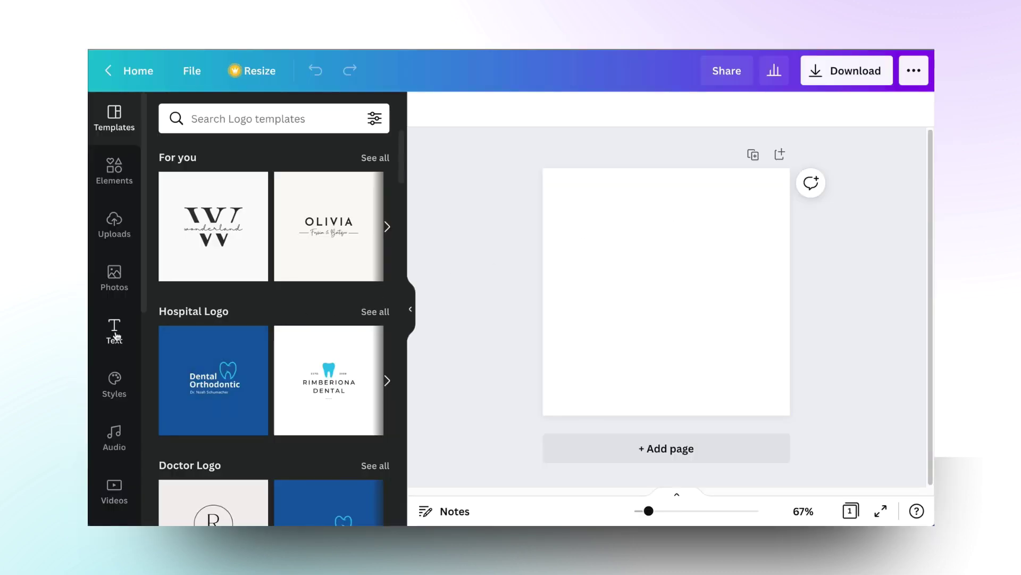
click(115, 333)
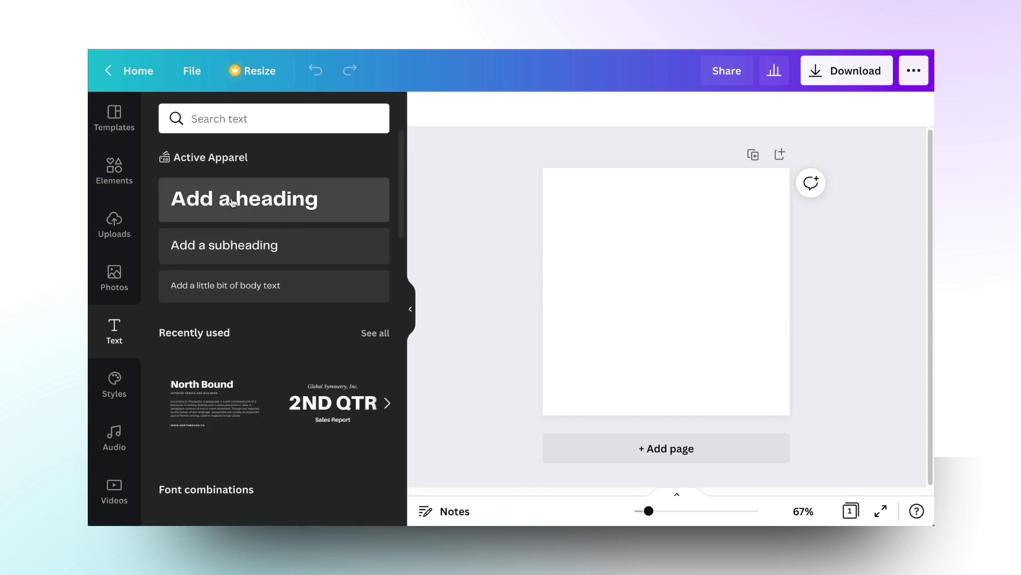
click(232, 202)
text(V)
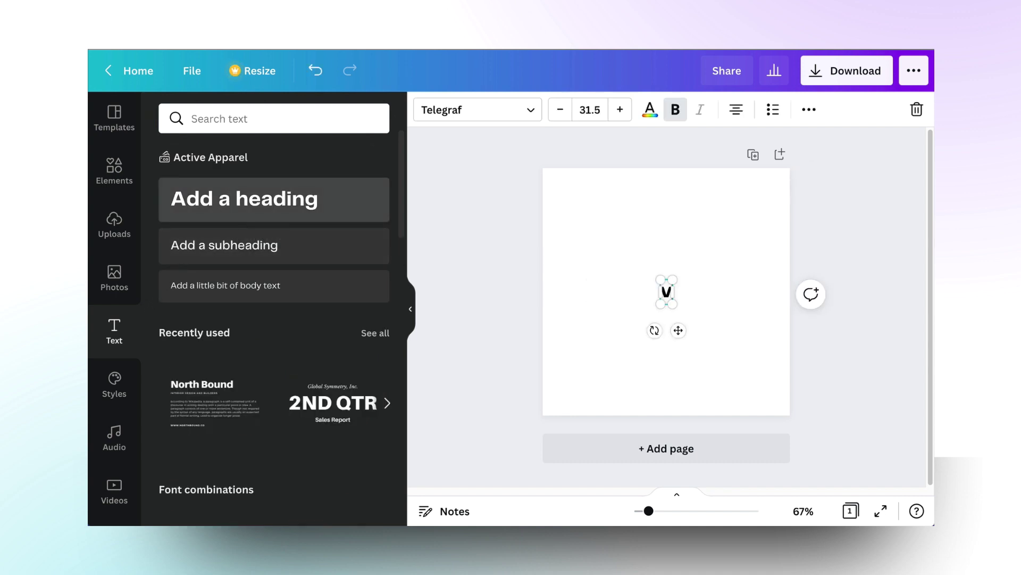
text(arrse)
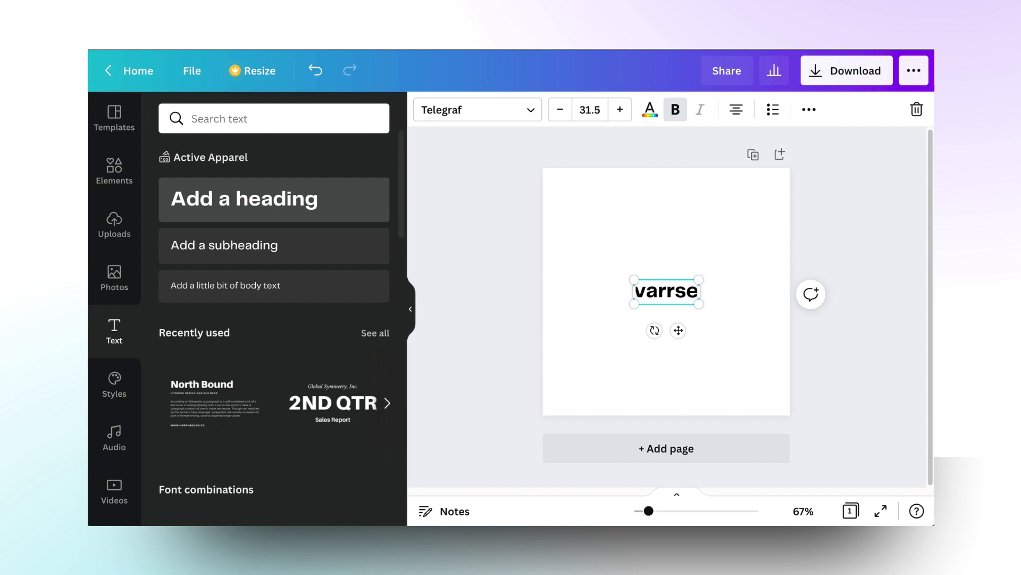
Convert the heading to uppercase and move it up near the page's upper edge
click(809, 109)
click(415, 147)
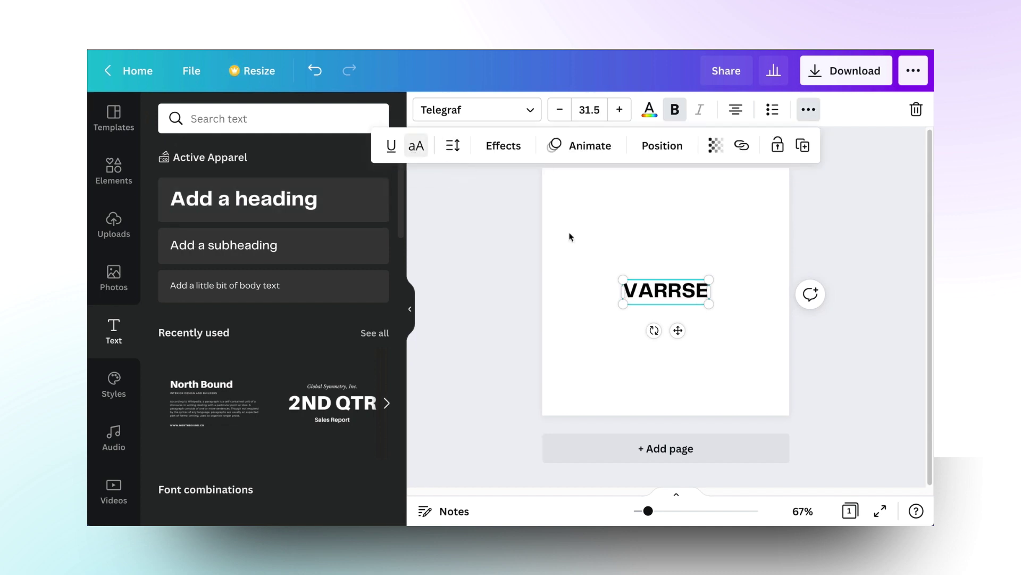
click(570, 237)
drag(677, 292, 677, 210)
Build the word VARRSE below the heading from separate single-letter text boxes placed side by side
double_click(671, 292)
text(V)
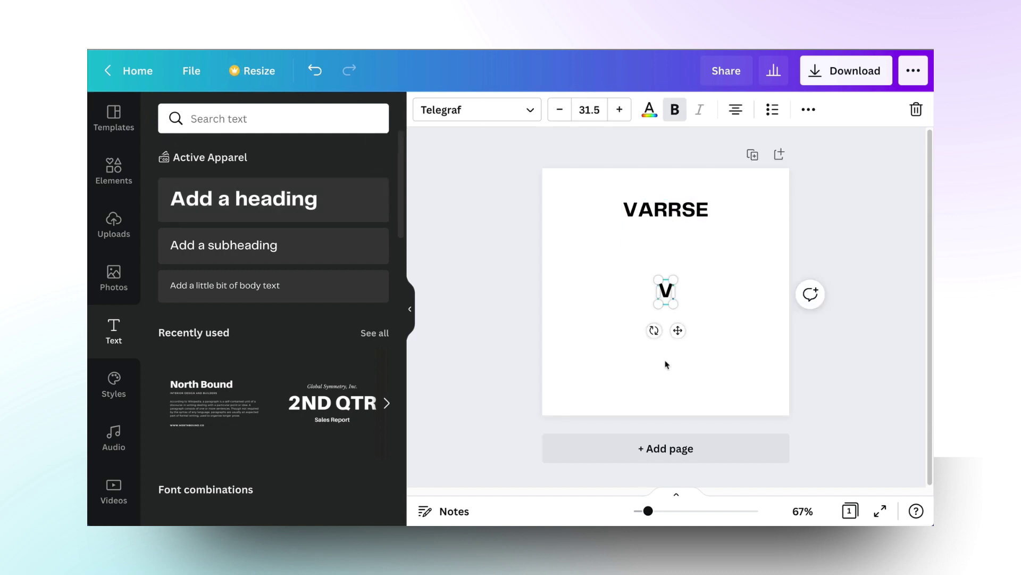
drag(677, 330, 587, 331)
drag(580, 291, 600, 291)
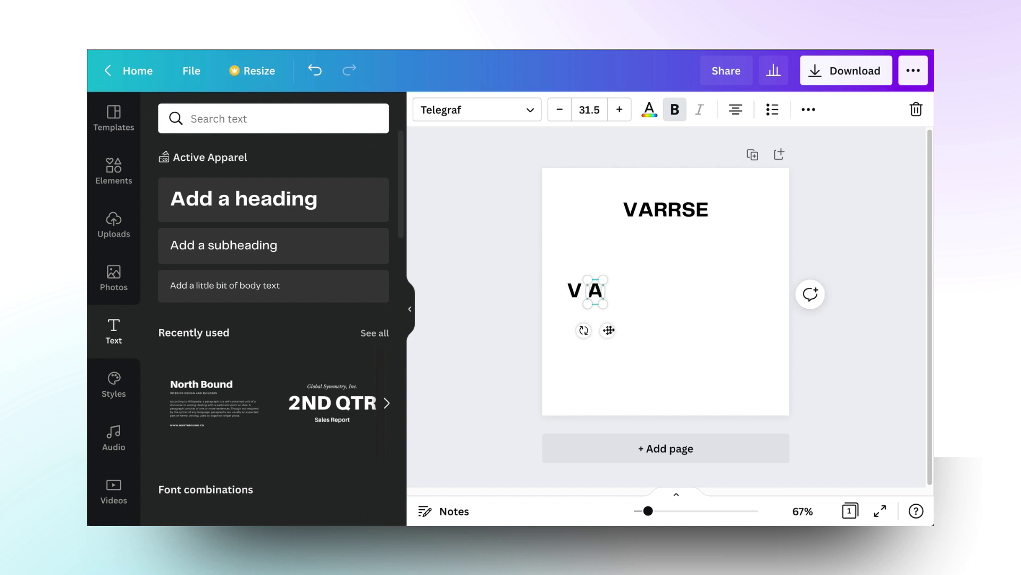
key(ctrl+d)
drag(622, 331, 664, 331)
text(S)
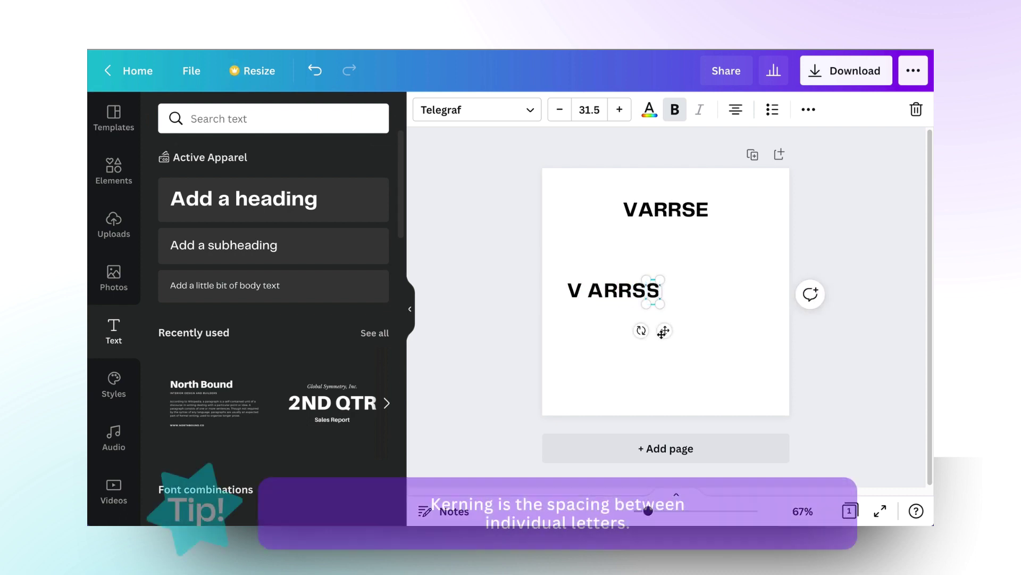
text(E)
Set the six separate letters in the Brown Sugar font and enlarge them together to size 77.2
drag(557, 275, 690, 317)
click(488, 113)
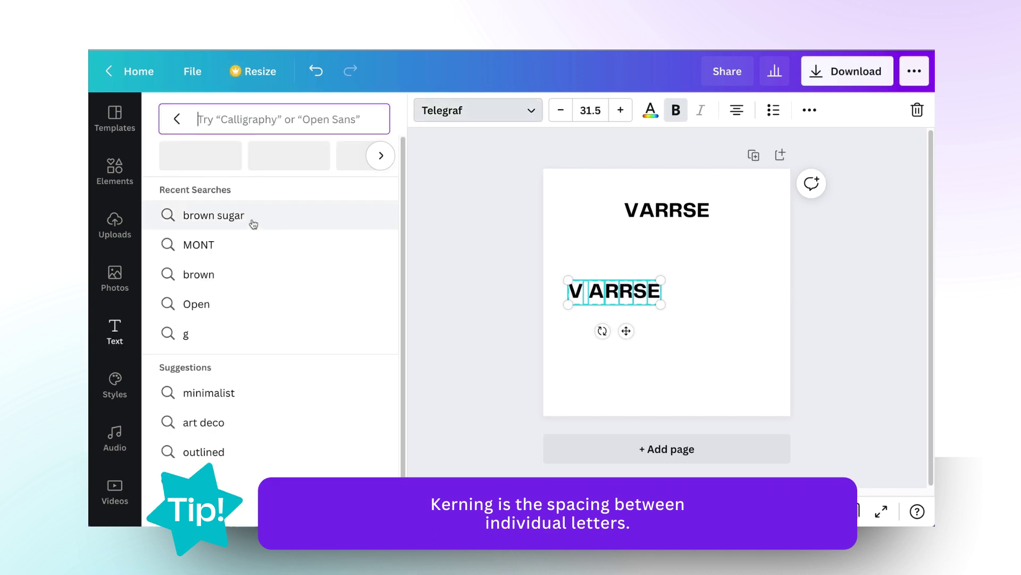
click(253, 224)
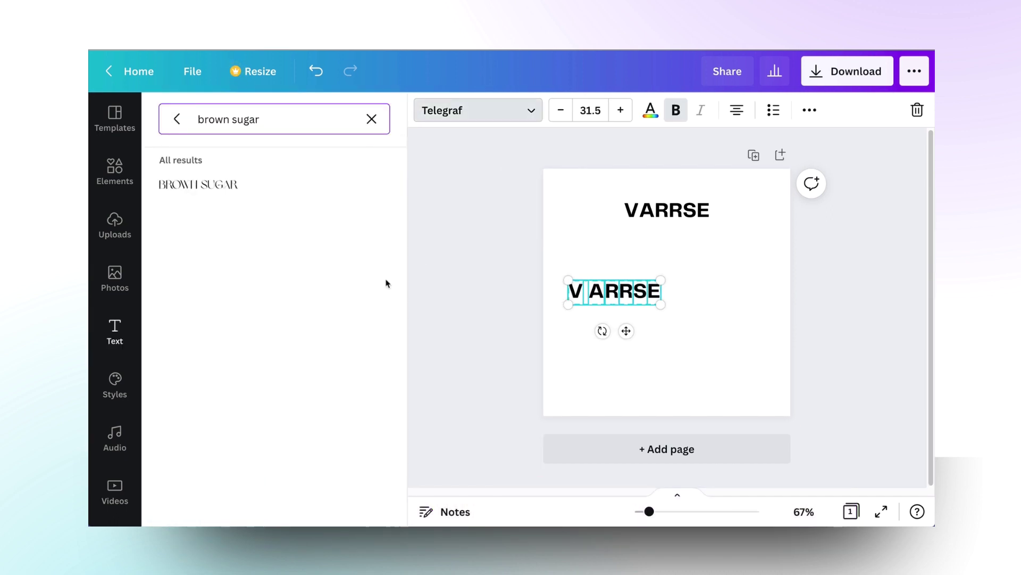
click(243, 189)
drag(660, 304, 795, 381)
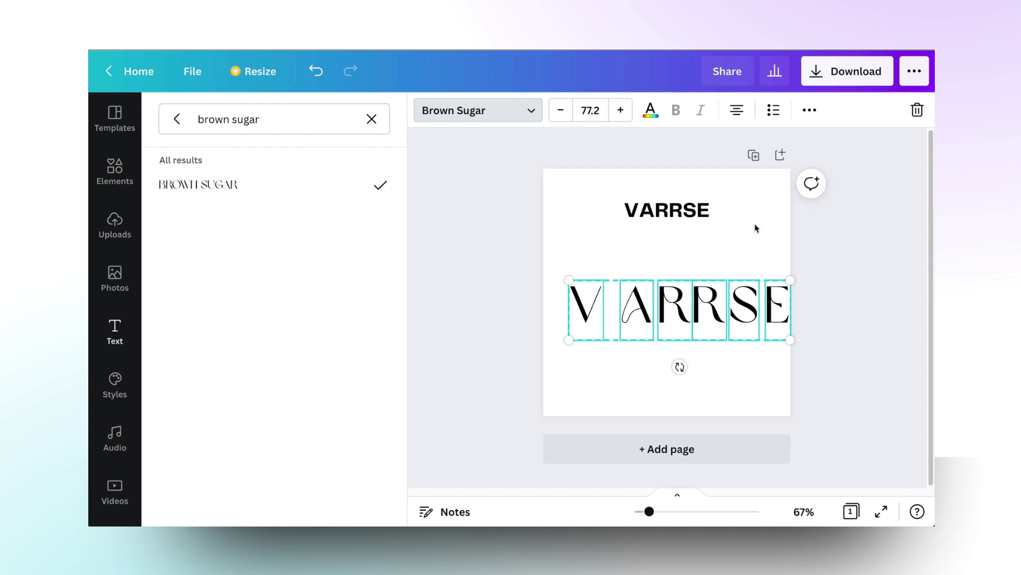
Tighten the kerning by moving A, R, R, S and E closer together so the letters nearly touch
click(756, 228)
drag(636, 314, 607, 314)
drag(679, 317, 646, 318)
drag(707, 314, 670, 312)
drag(744, 311, 702, 310)
drag(776, 306, 728, 306)
click(655, 367)
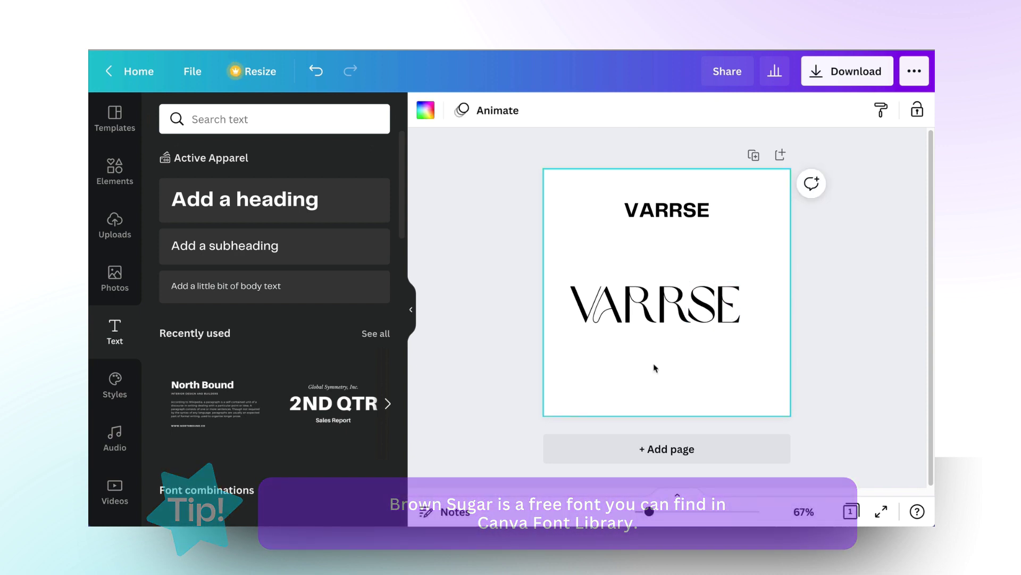
Copy the first R onto a new second page and enlarge it to nearly fill the page
click(644, 322)
click(652, 451)
key(ctrl+v)
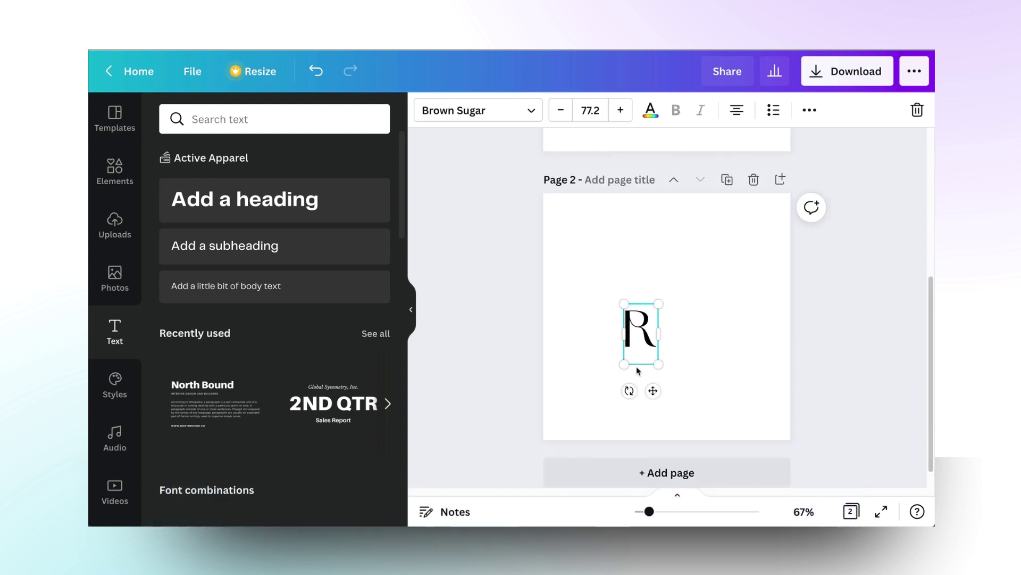
drag(653, 389, 814, 482)
drag(726, 480, 769, 497)
drag(683, 389, 697, 382)
click(824, 310)
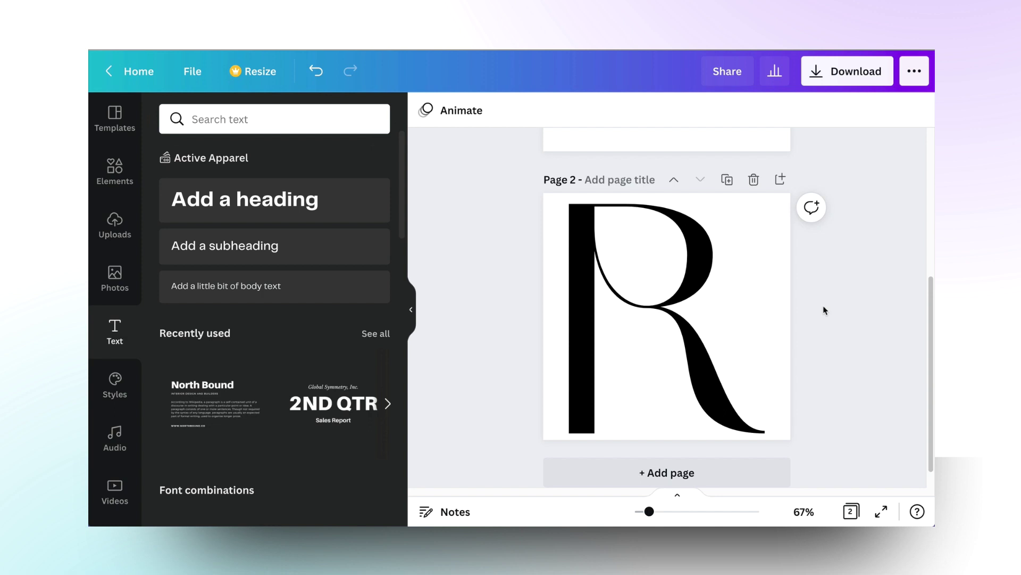
Download only page 2 as a PNG with a transparent background
click(858, 74)
click(724, 261)
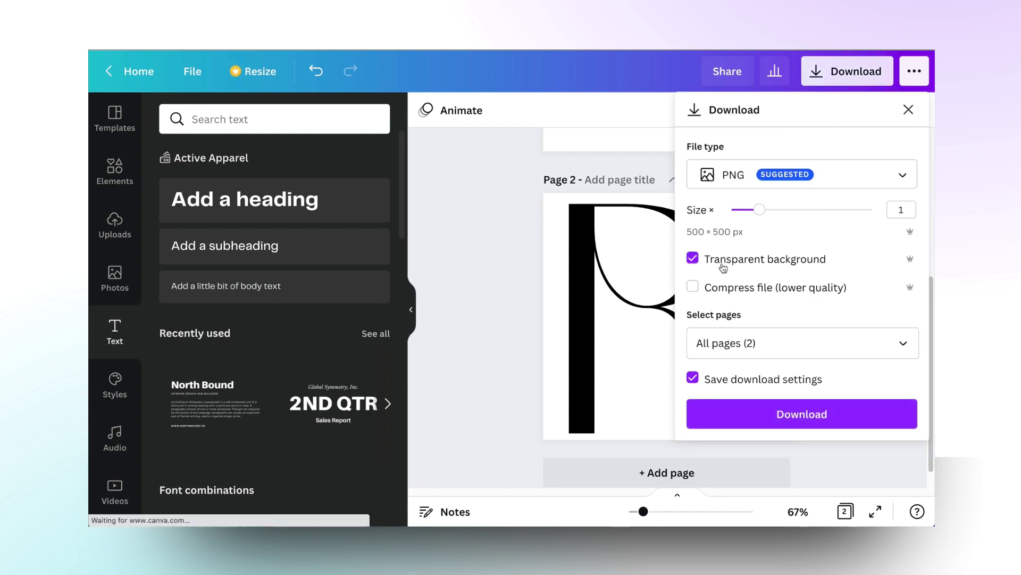
click(782, 342)
click(790, 245)
click(782, 292)
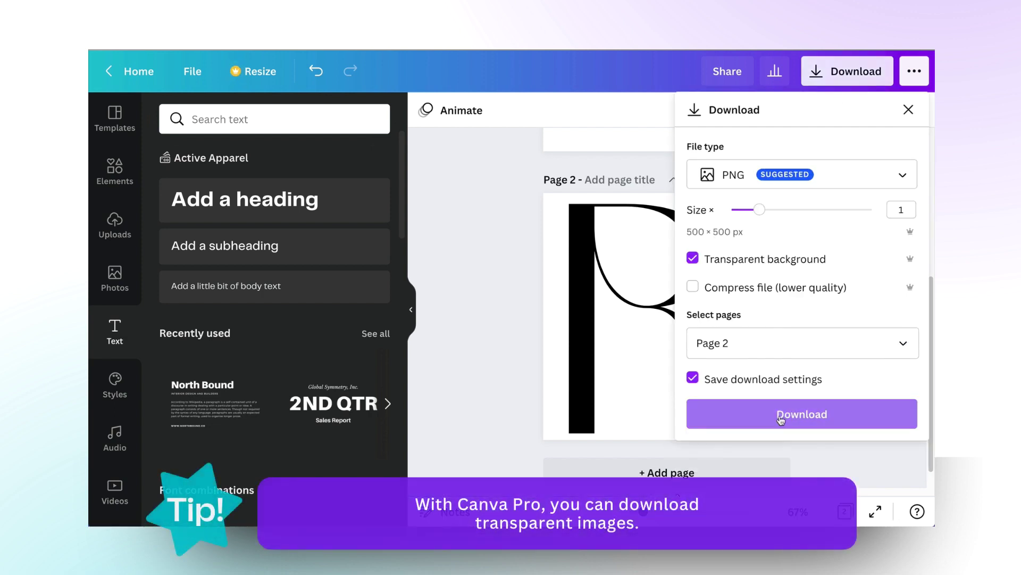
click(780, 415)
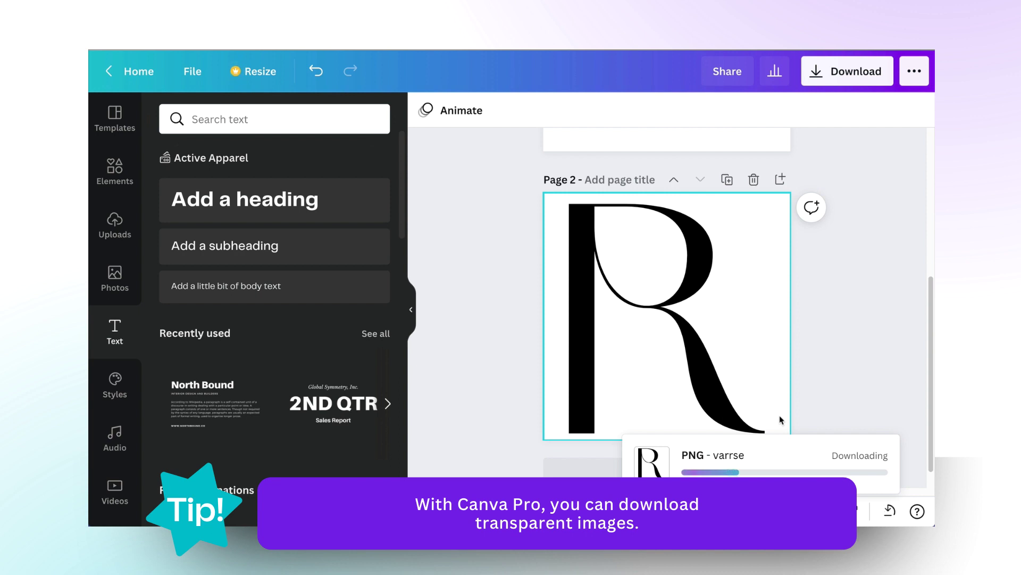
click(878, 209)
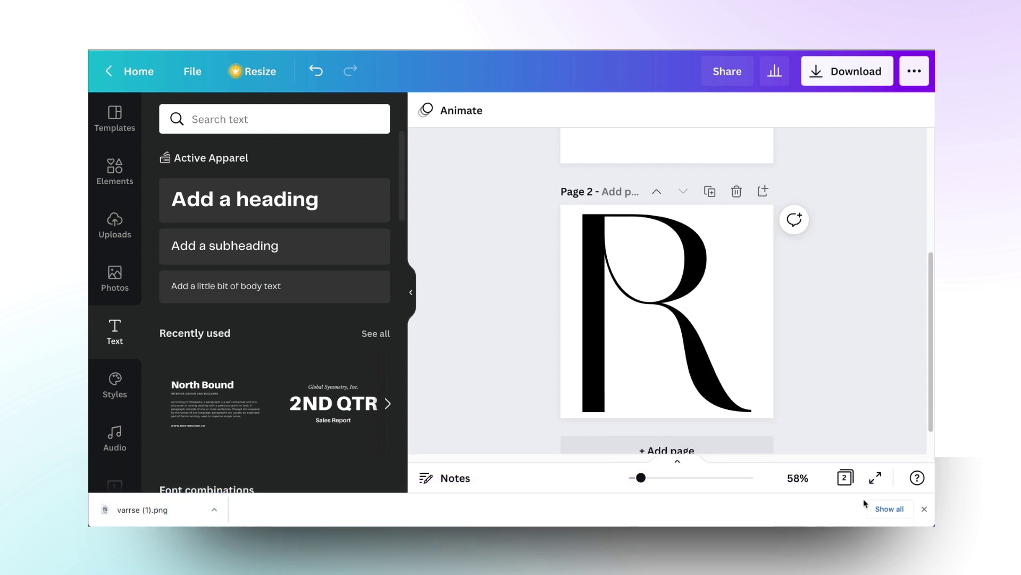
Upload the downloaded R image to the media library and delete page 2
click(925, 509)
click(114, 224)
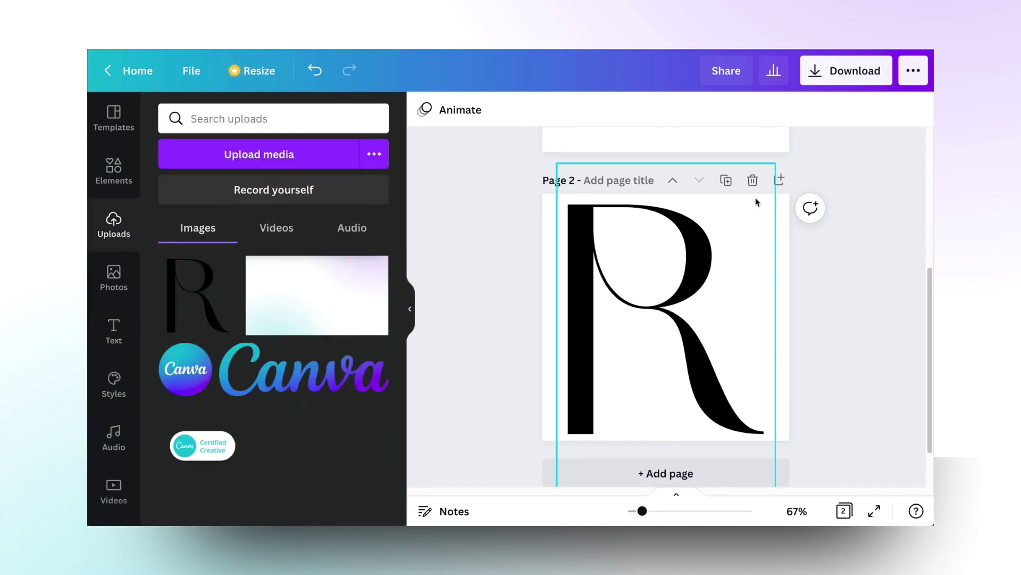
click(752, 179)
Insert the uploaded R image, shrink it to letter size, rotate it 180° and place it over the first R
click(195, 307)
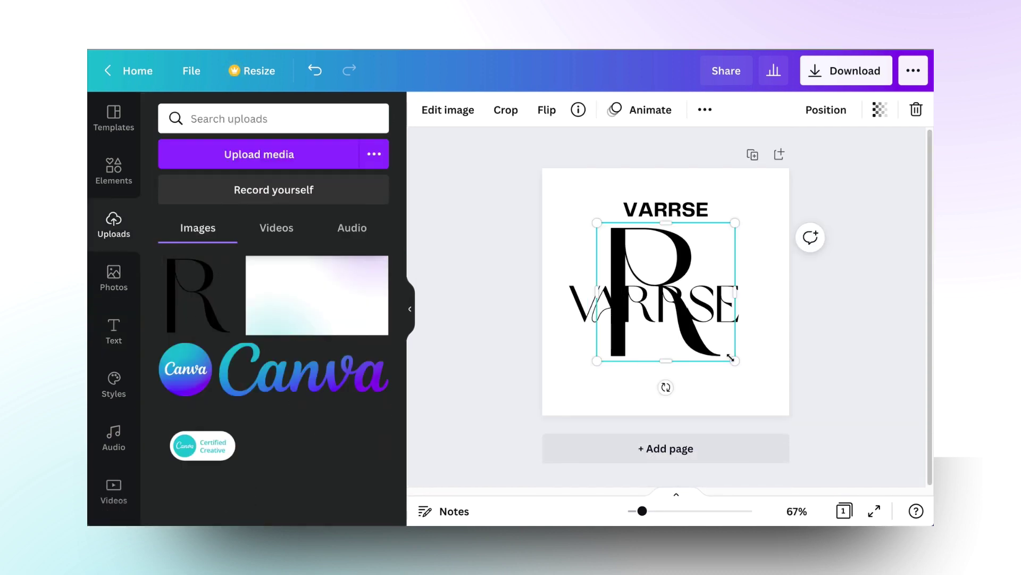
drag(731, 358, 631, 202)
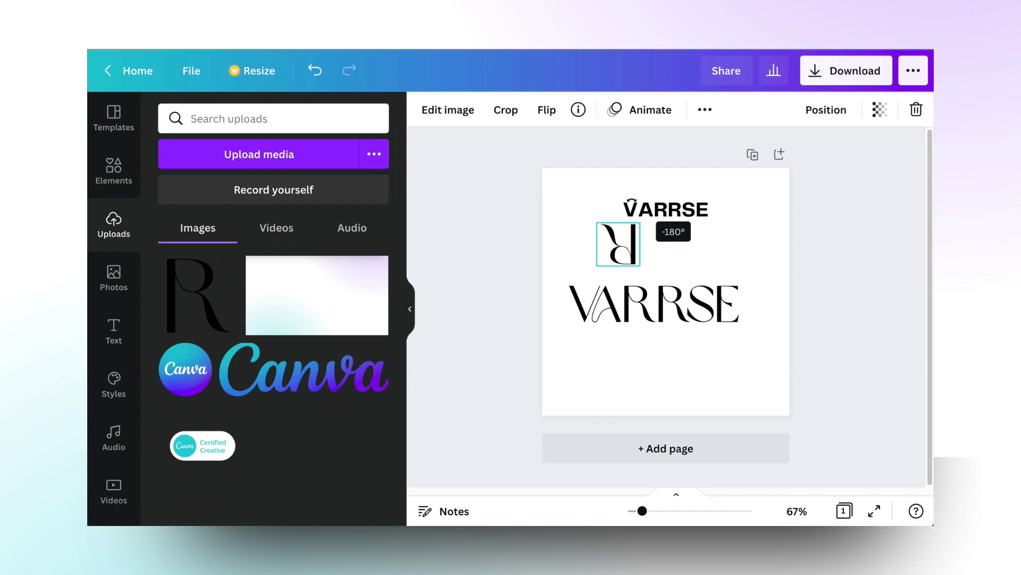
drag(618, 245, 618, 297)
scroll(618, 287, up, 5)
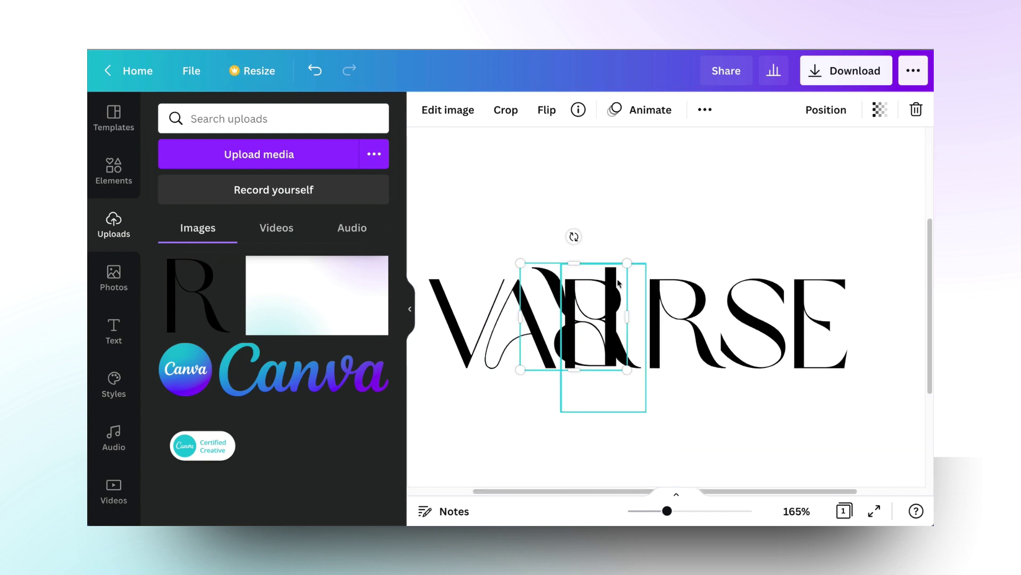
Delete both text R letters and duplicate the upside-down R image into the second R's place
click(594, 330)
key(Delete)
click(665, 337)
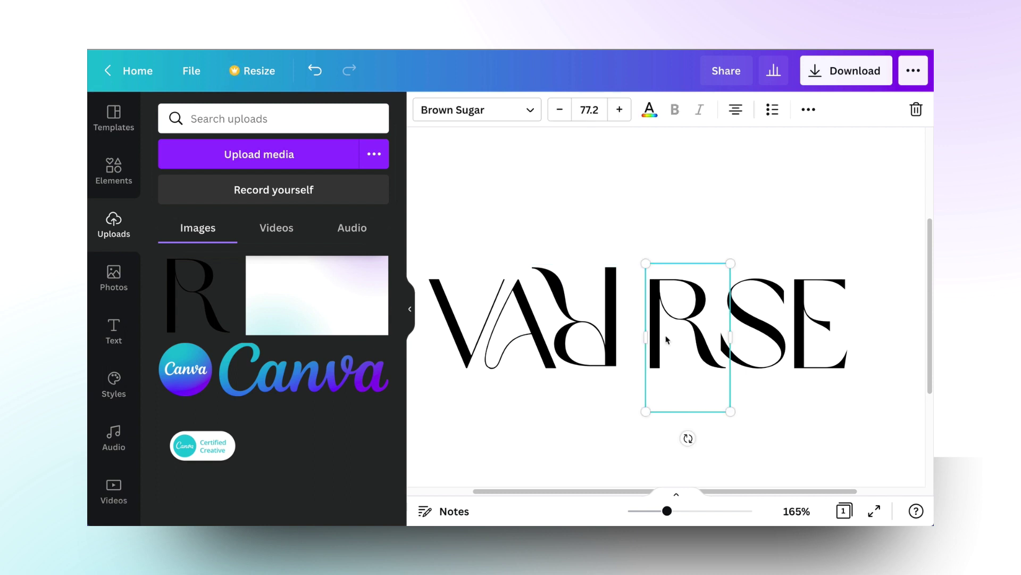
key(Delete)
click(594, 319)
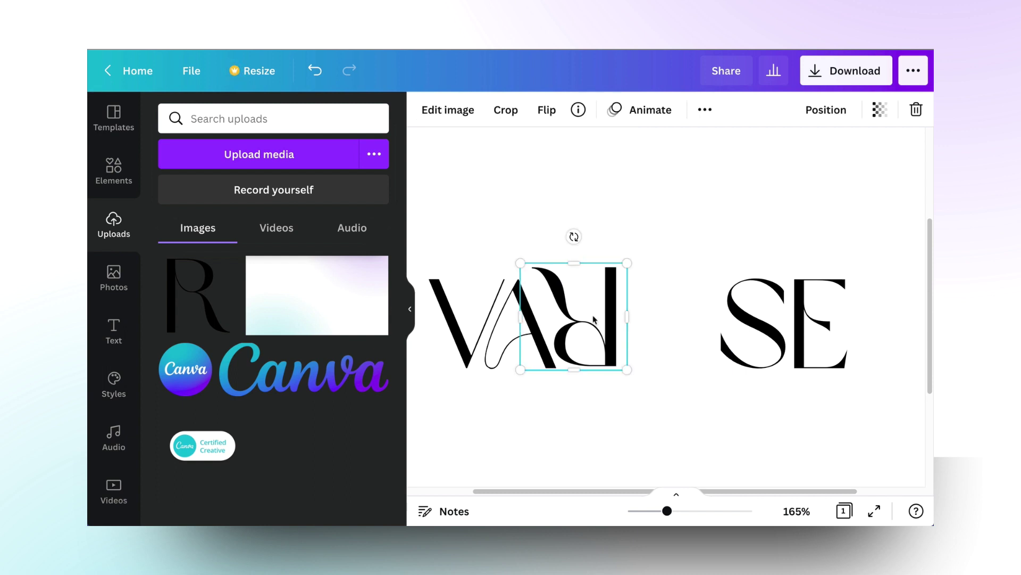
alt+drag(593, 319, 680, 336)
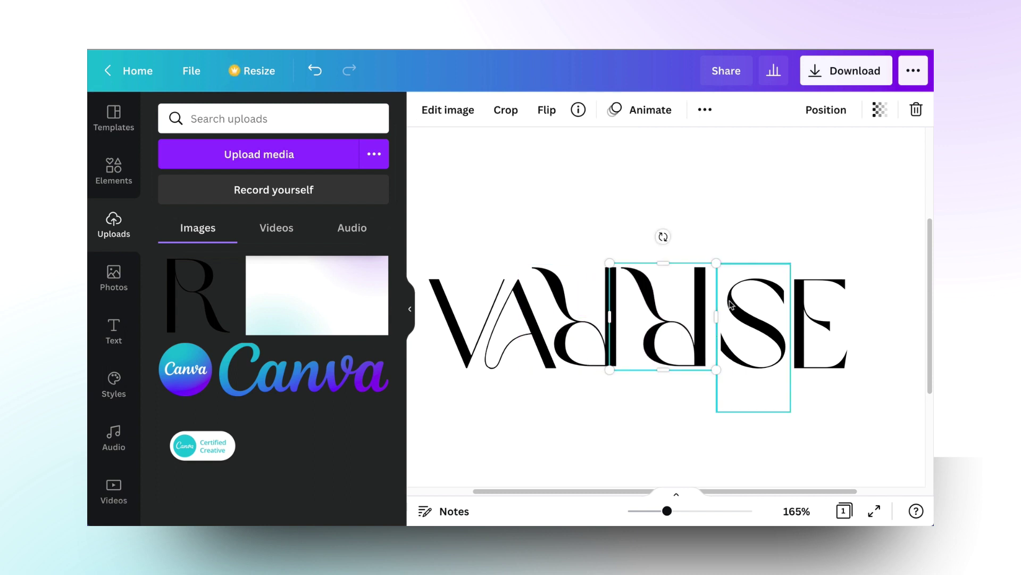
Scale both R images down together to match the other letters' height and shift them left against the A
shift+click(577, 282)
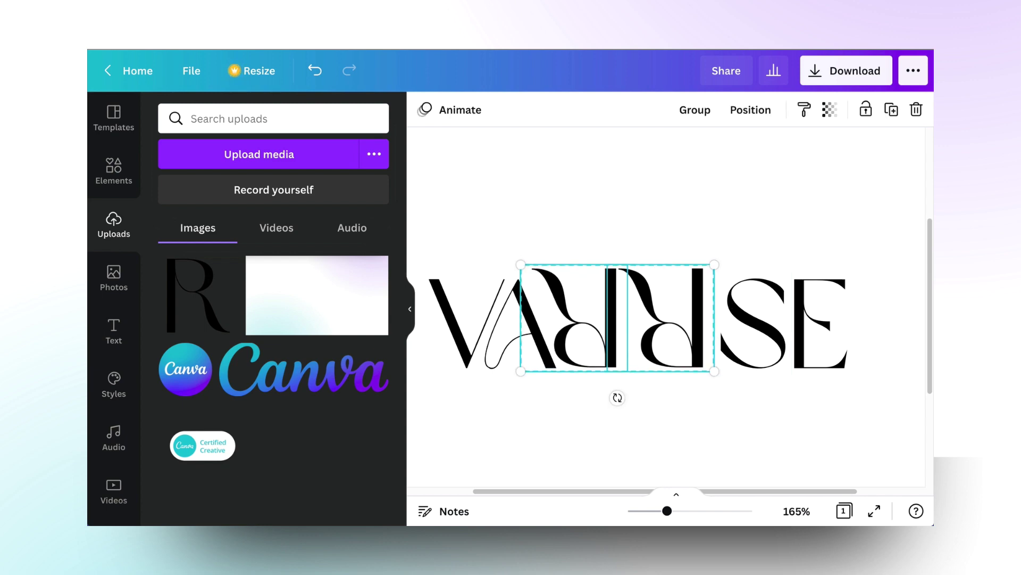
drag(521, 267, 534, 273)
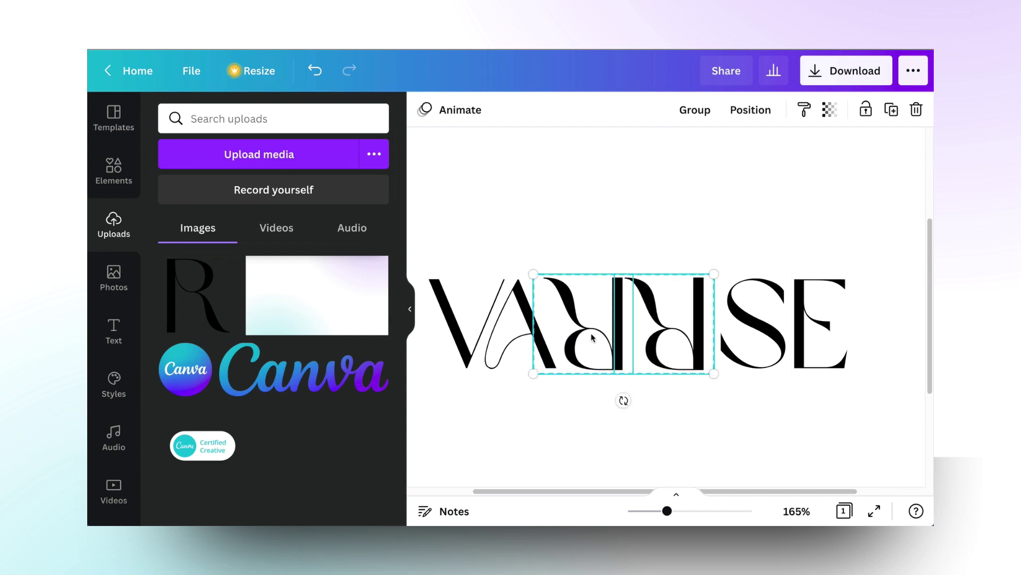
drag(594, 332, 588, 331)
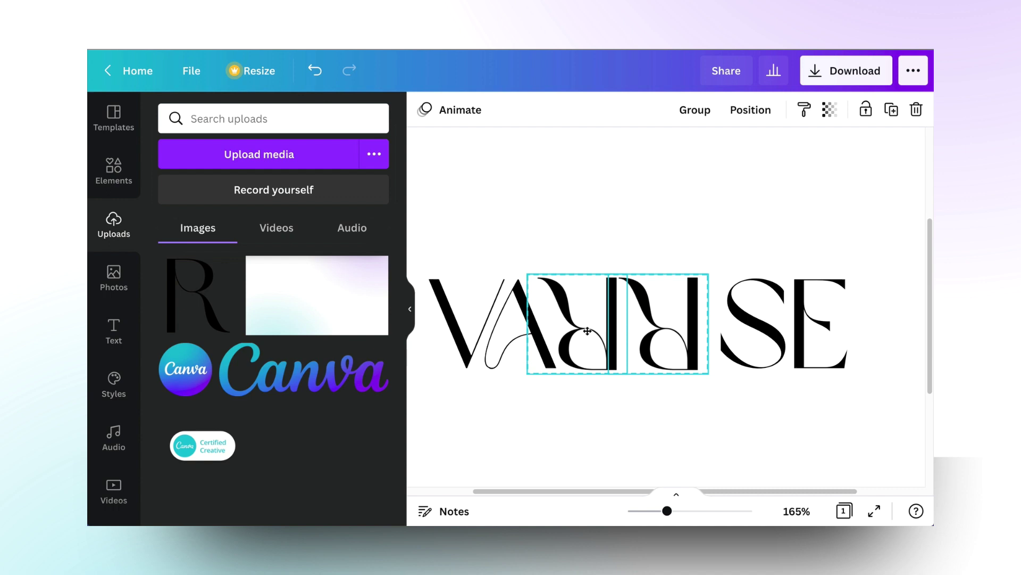
key(Left)
key(Left)
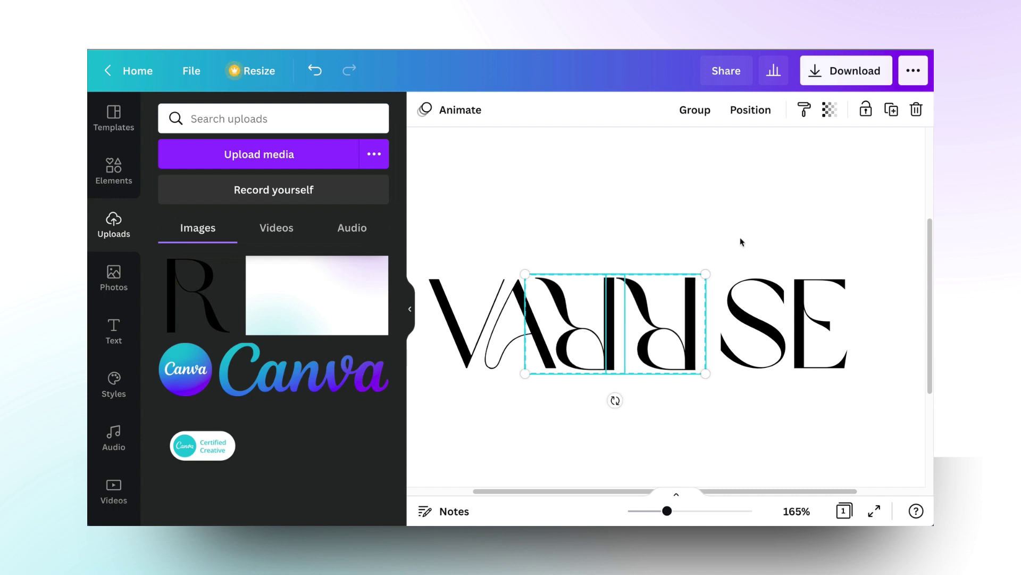
Nudge the S and E left together until they sit close to the second upside-down R
drag(741, 238, 820, 418)
key(Left)
key(Left)
key(Left)
key(Left)
key(Left)
key(Left)
key(Left)
key(Left)
key(Left)
key(Left)
key(Left)
key(Left)
key(Left)
key(Left)
key(Left)
key(Left)
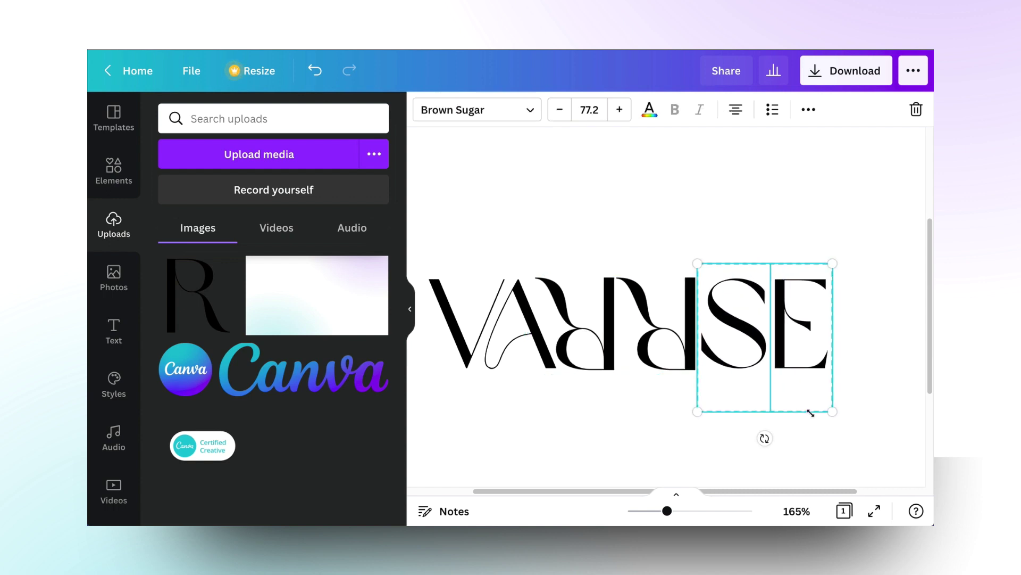
Select all the letters of the VARRSE wordmark, enlarge them together and centre them on the page
click(591, 266)
drag(444, 225, 868, 400)
drag(833, 411, 687, 343)
drag(624, 320, 745, 349)
click(796, 510)
click(756, 438)
drag(687, 292, 664, 286)
drag(729, 315, 764, 352)
click(728, 364)
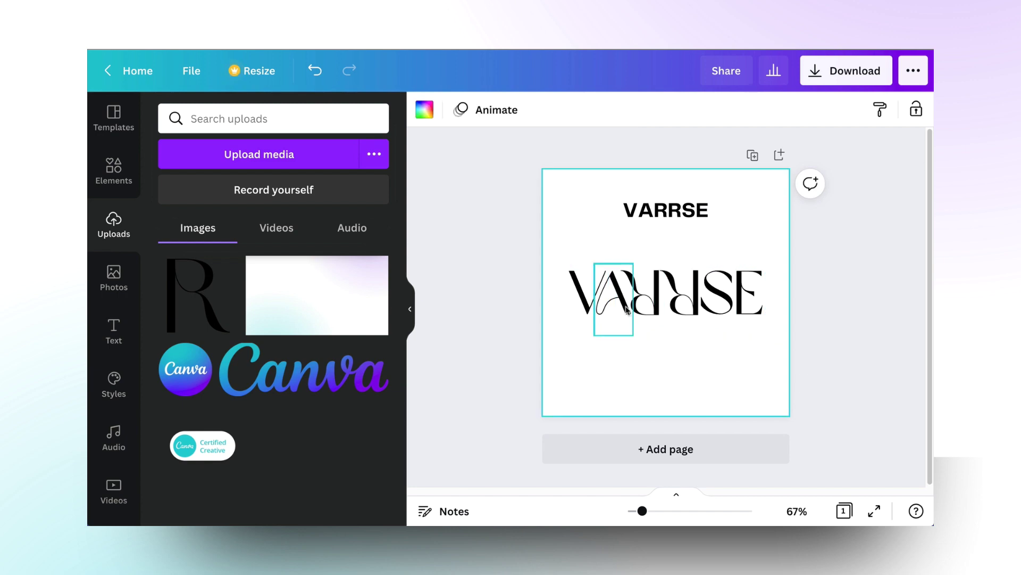
Add a subheading reading "interiors" centred just below the wordmark
click(114, 329)
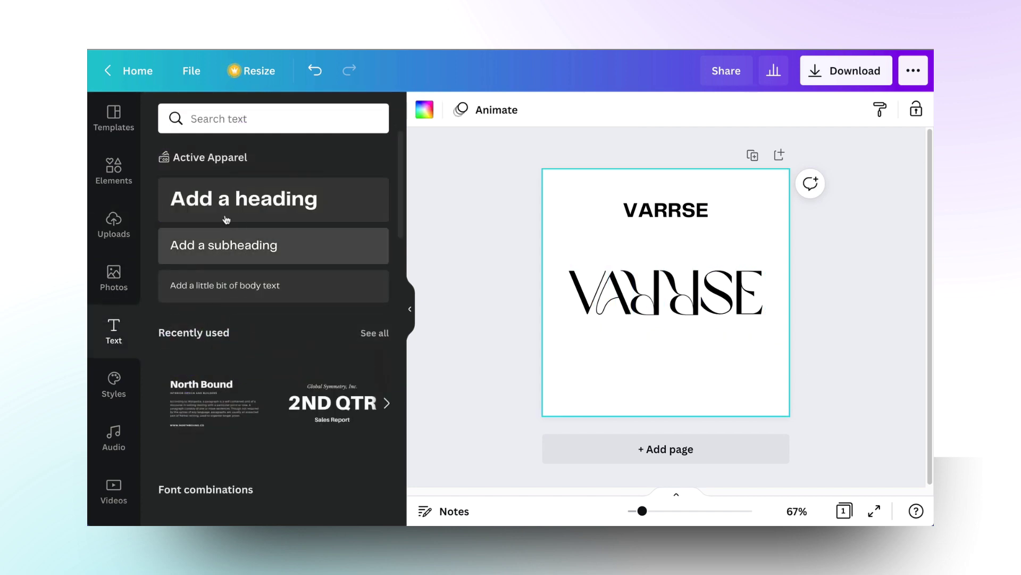
click(238, 249)
drag(673, 296, 673, 339)
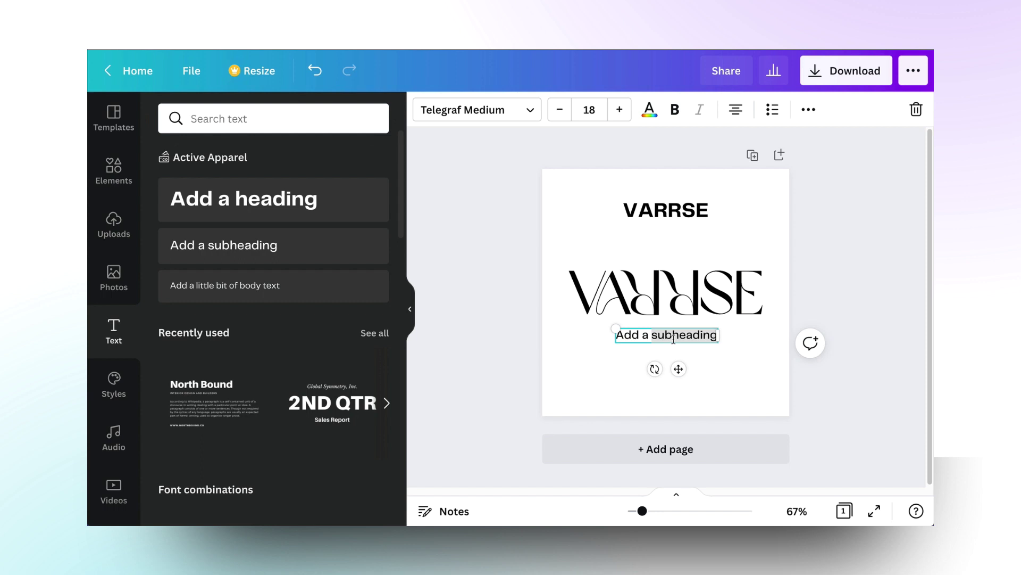
text(interiors)
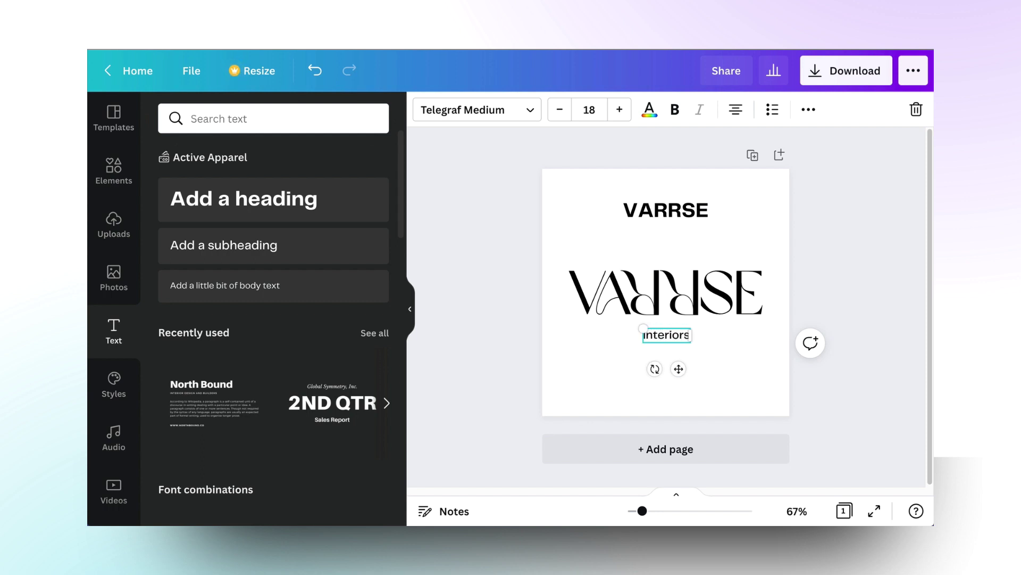
Change the "interiors" tagline's font to Montserrat and convert it to uppercase
click(478, 110)
text(brown sugar)
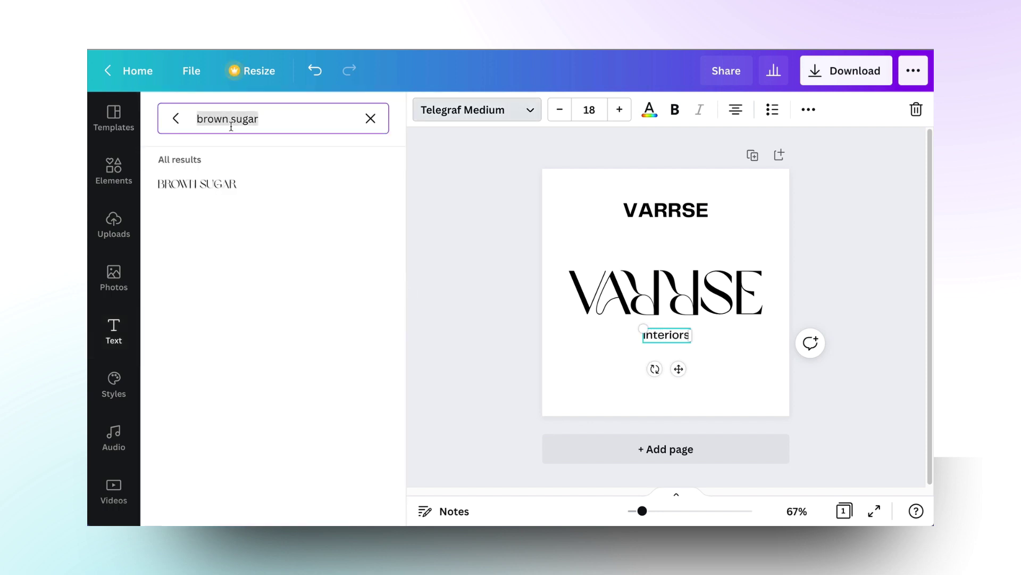
text(monts)
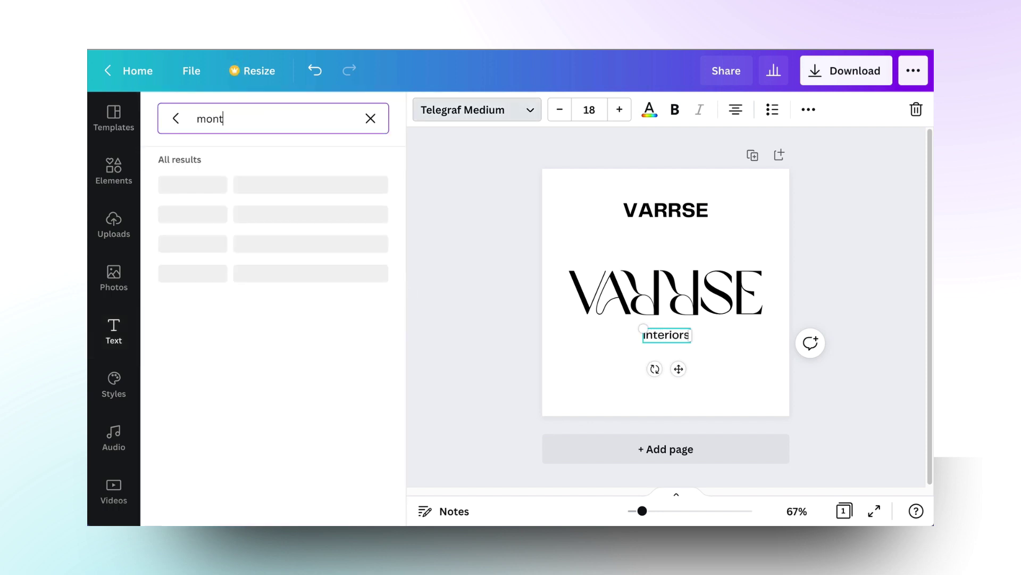
click(190, 184)
click(809, 109)
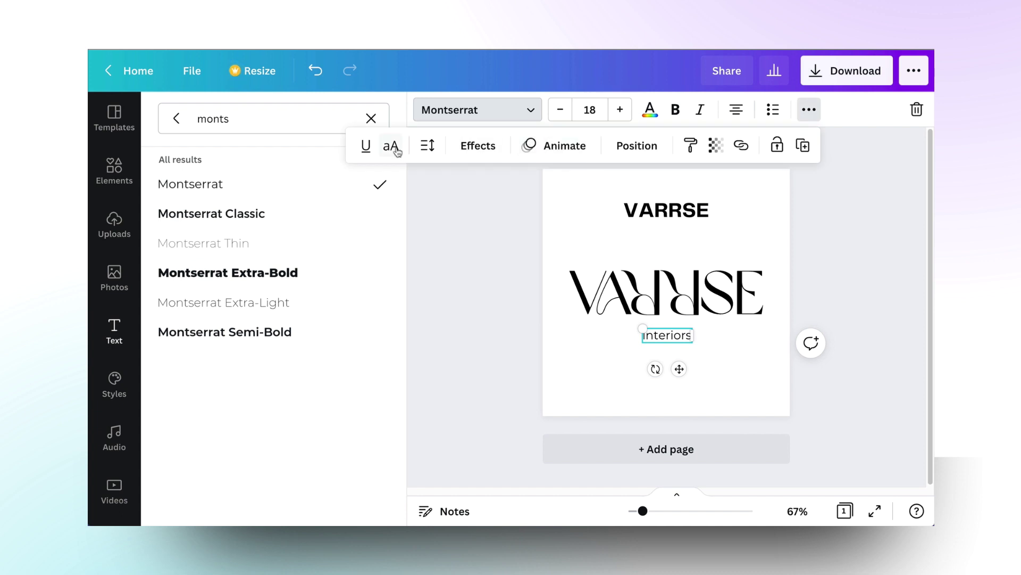
click(808, 110)
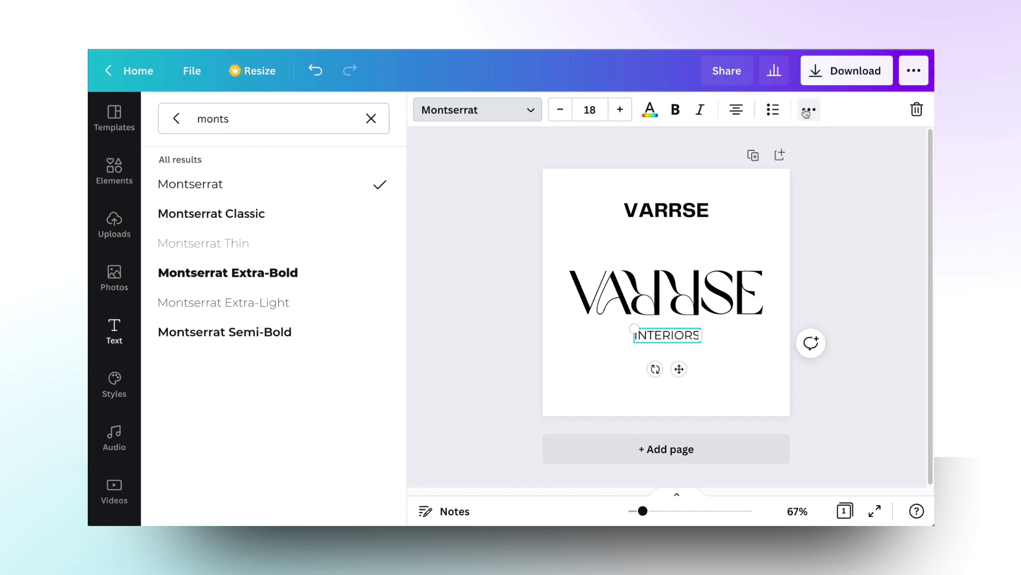
Set the tagline's letter spacing to 739 and scale the text down to size 11.9
click(807, 111)
click(426, 148)
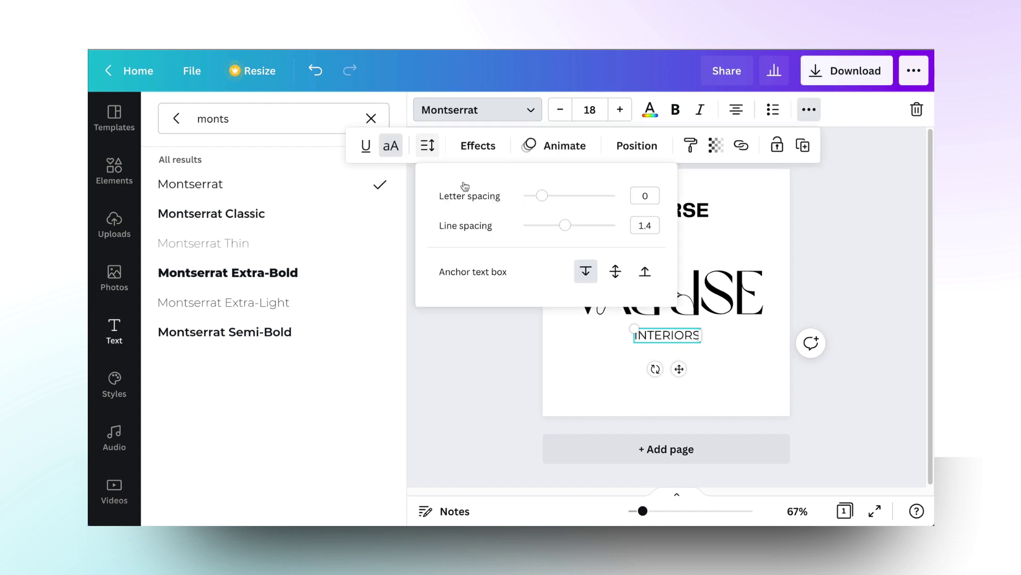
drag(545, 196, 611, 219)
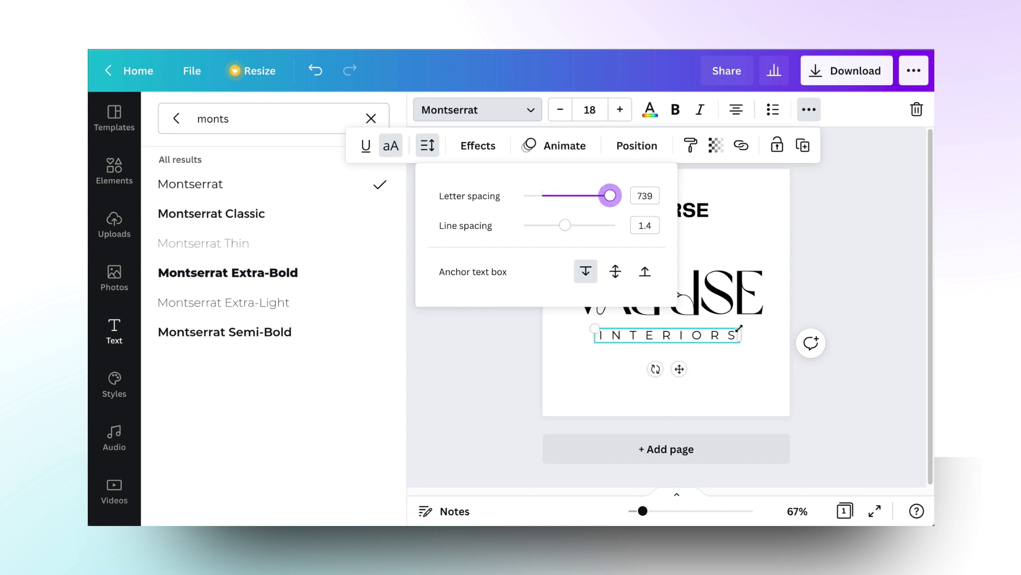
mouse_move(739, 335)
mouse_down()
mouse_move(773, 335)
mouse_move(730, 345)
mouse_up()
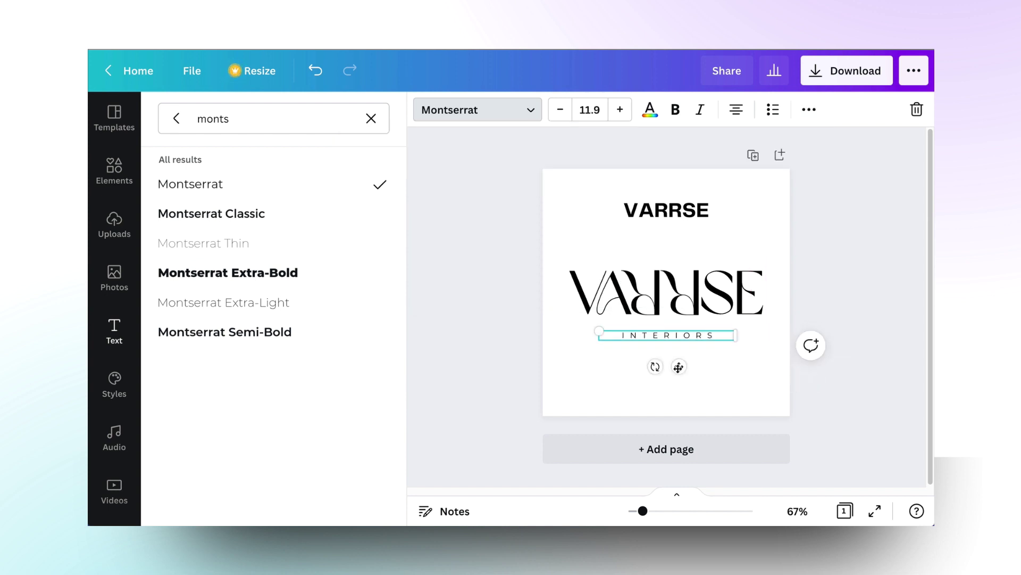
Move the tagline under the right half of the wordmark, scale it to size 13.1 and narrow its text box
drag(678, 366, 722, 361)
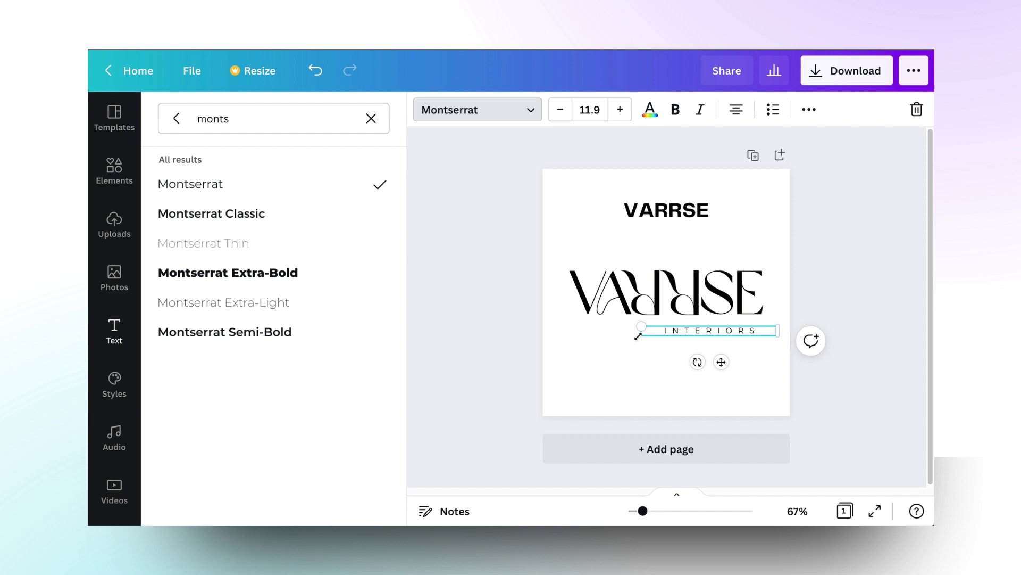
drag(638, 336, 615, 347)
scroll(805, 355, up, 4)
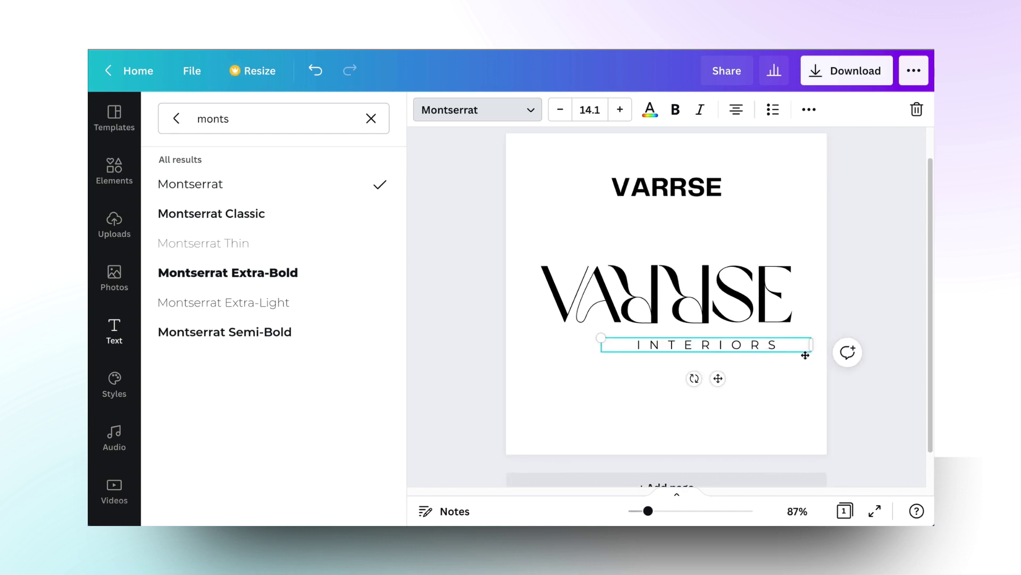
drag(805, 355, 786, 346)
drag(709, 374, 726, 375)
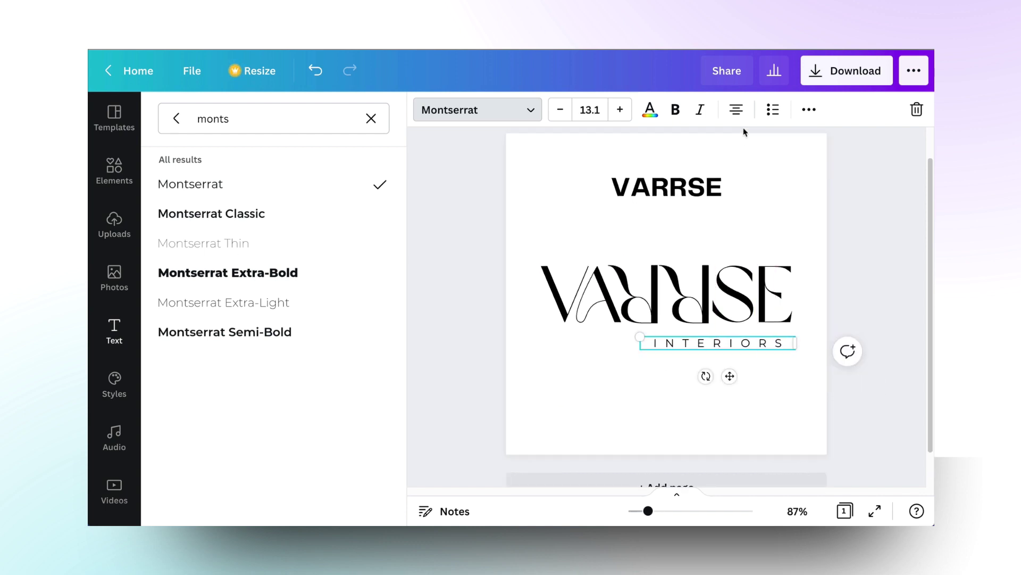
Increase the tagline's letter spacing to 800, then scale it down so it ends flush with the right edge of the E
click(807, 110)
click(428, 145)
drag(613, 197, 616, 193)
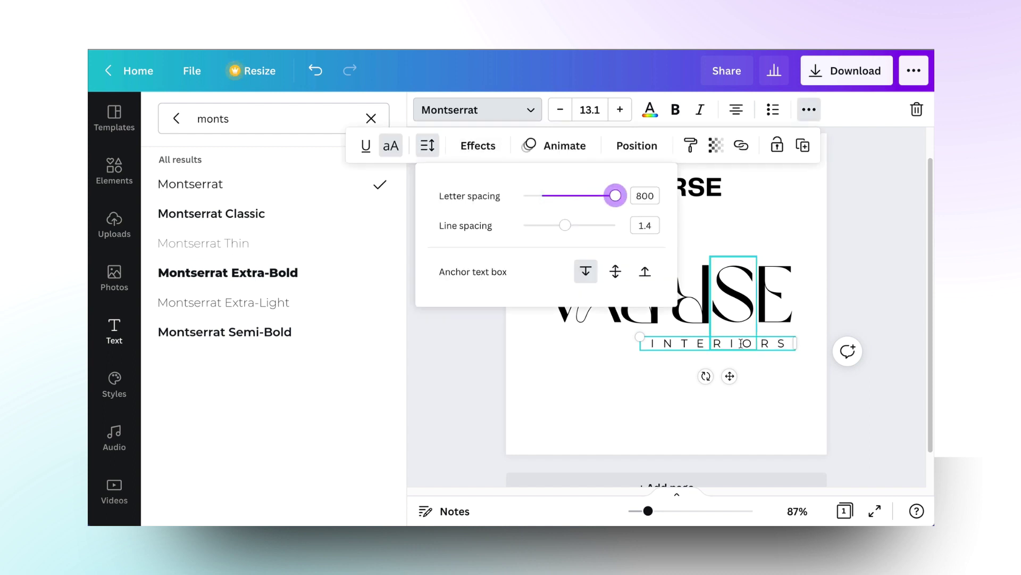
click(755, 356)
drag(639, 348, 661, 347)
click(771, 316)
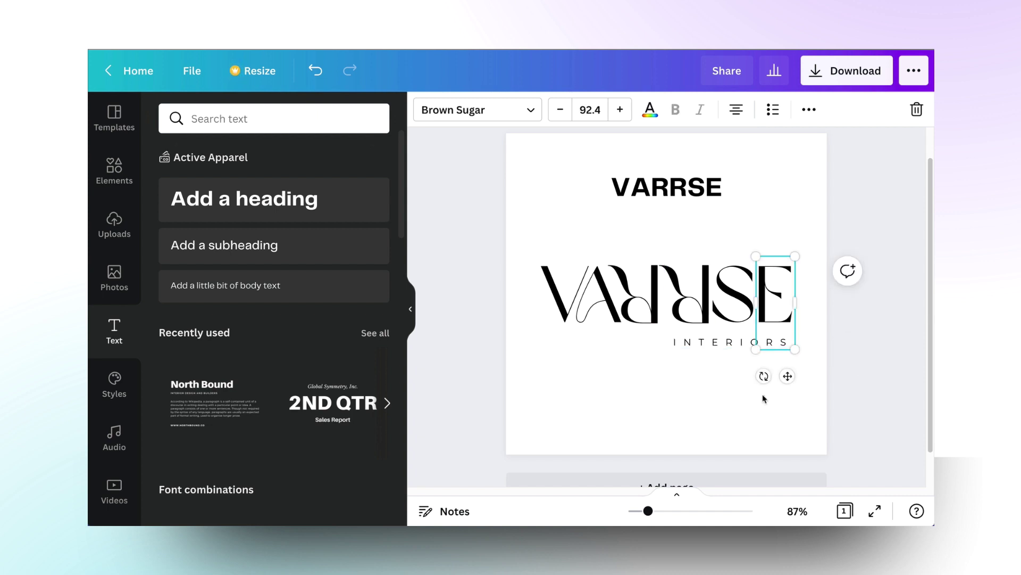
Delete the plain bold VARRSE reference text above the wordmark
click(764, 399)
scroll(664, 383, down, 3)
click(663, 211)
key(Delete)
Select the whole wordmark with its tagline and scale it down together on the page
drag(553, 241, 807, 375)
drag(771, 343, 745, 345)
click(580, 252)
drag(567, 256, 763, 343)
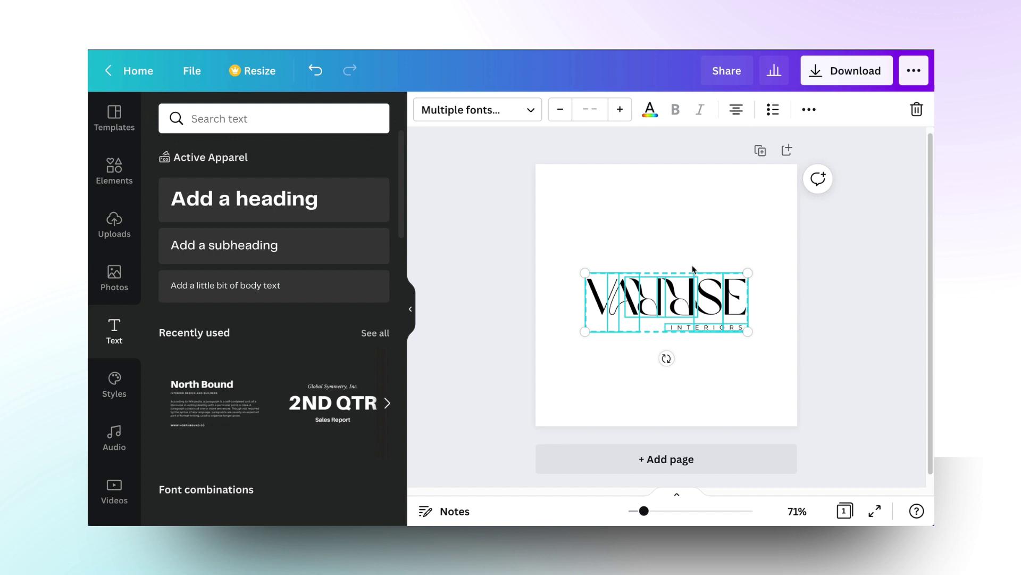
Duplicate the logo so one copy sits above the other, and pull the lower copy's tagline well below its letters
drag(681, 302, 658, 311)
click(690, 368)
click(710, 331)
drag(713, 350, 713, 400)
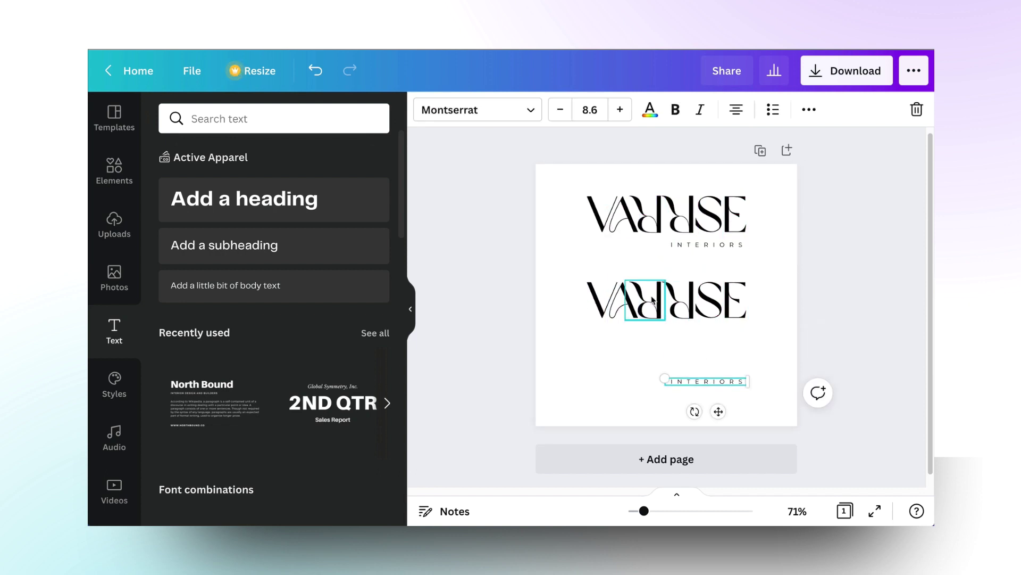
Lower both upside-down Rs in the second wordmark, then place its tagline in the space above them at size 7.1
drag(689, 301, 690, 319)
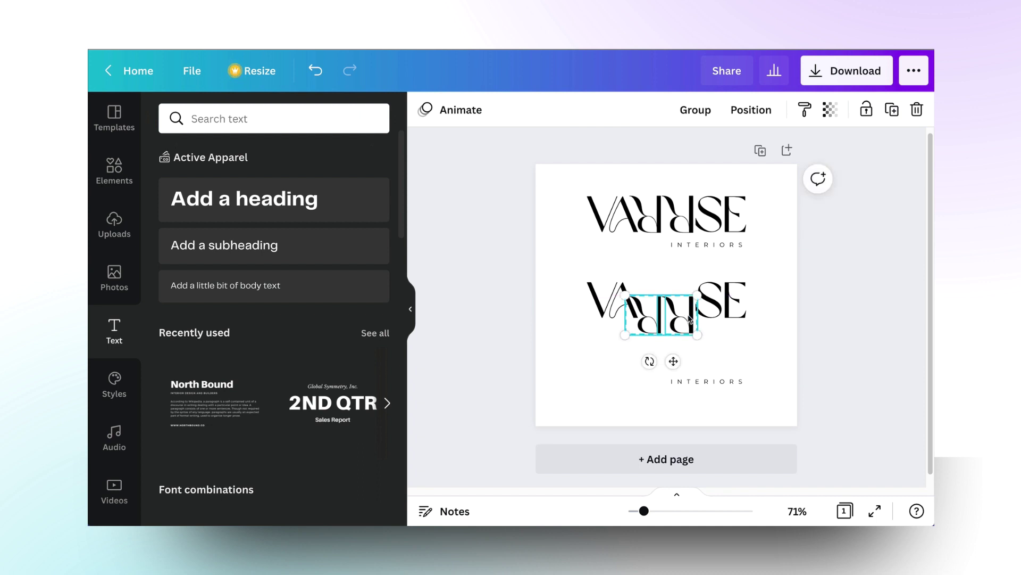
drag(705, 381, 677, 310)
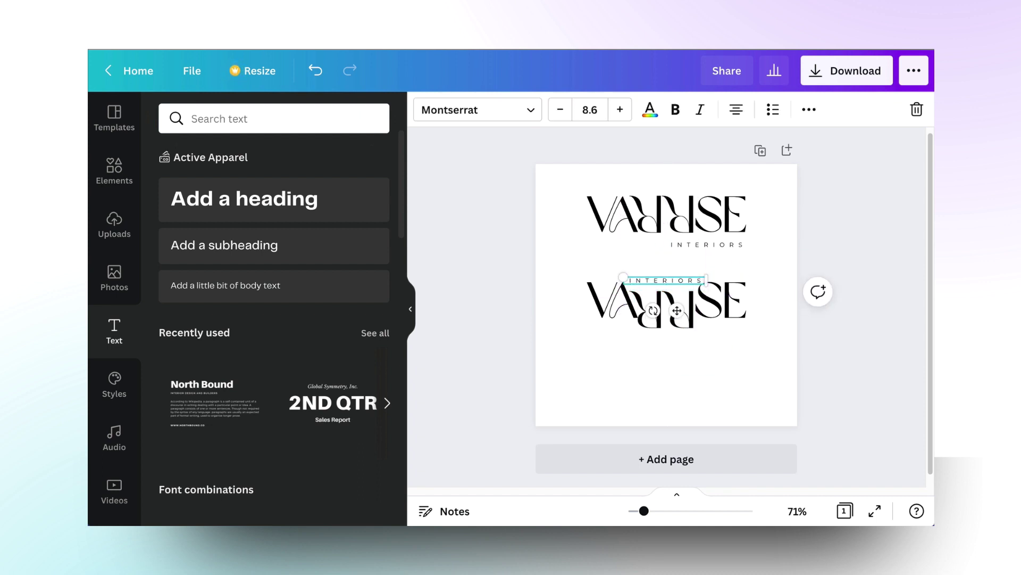
scroll(672, 313, up, 5)
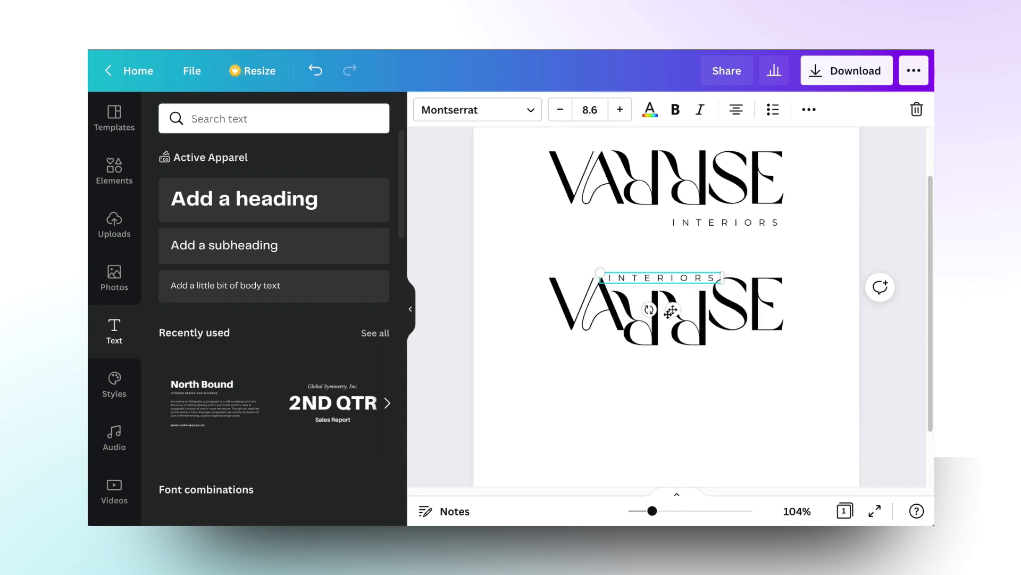
drag(798, 272, 772, 278)
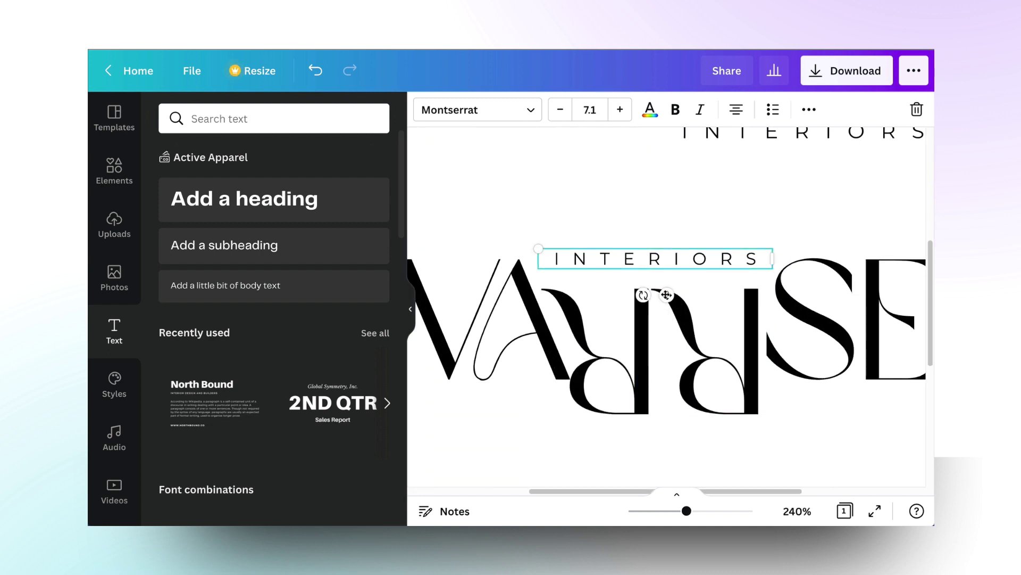
Nudge the two lowered Rs together slightly up and right to sit closer beneath the tagline
click(620, 384)
shift+click(713, 363)
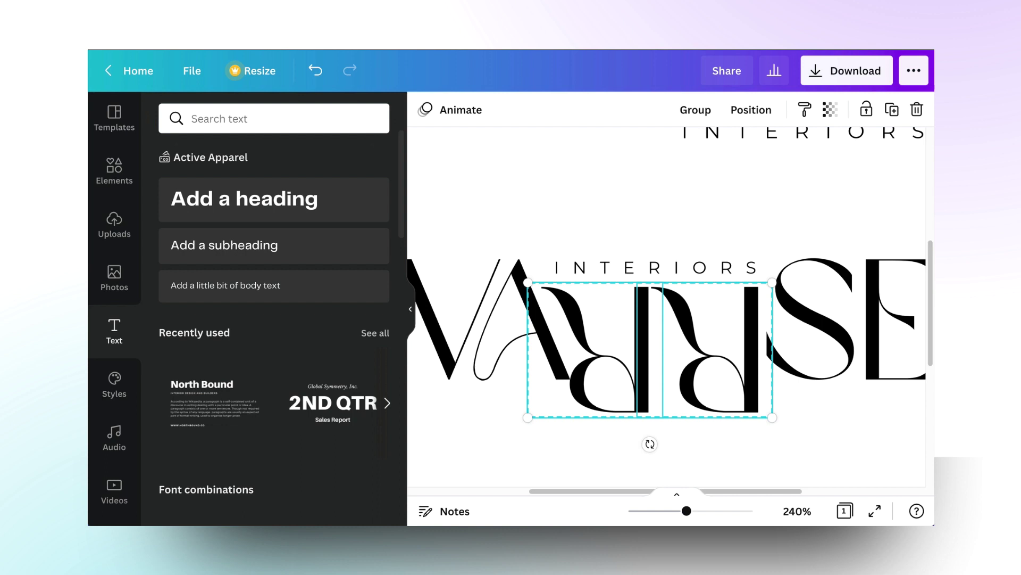
key(Right)
key(Right)
key(Right)
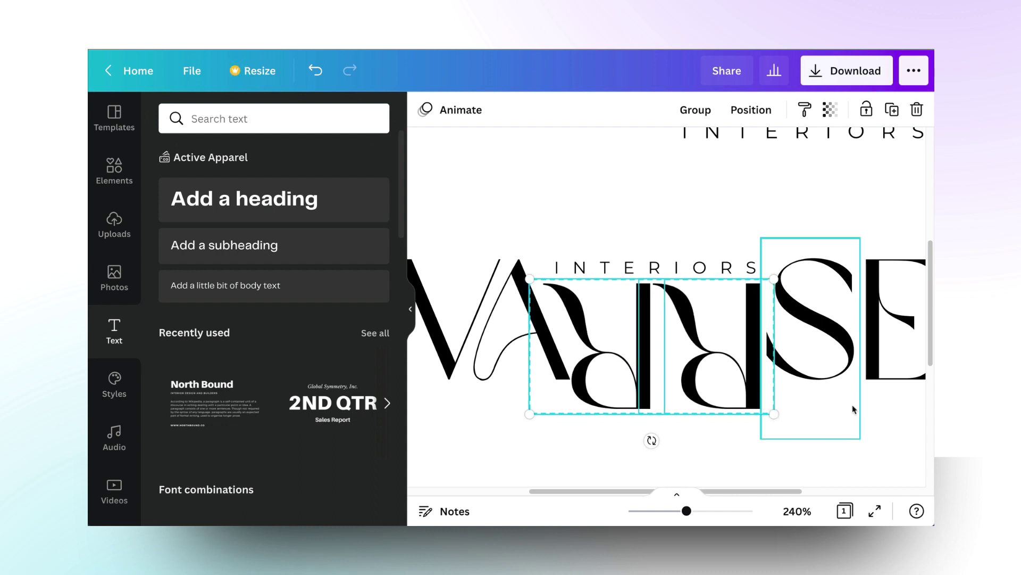
click(774, 414)
Fine-tune the spacing of the V and A and of the S beside the lowered Rs in the second wordmark
click(500, 362)
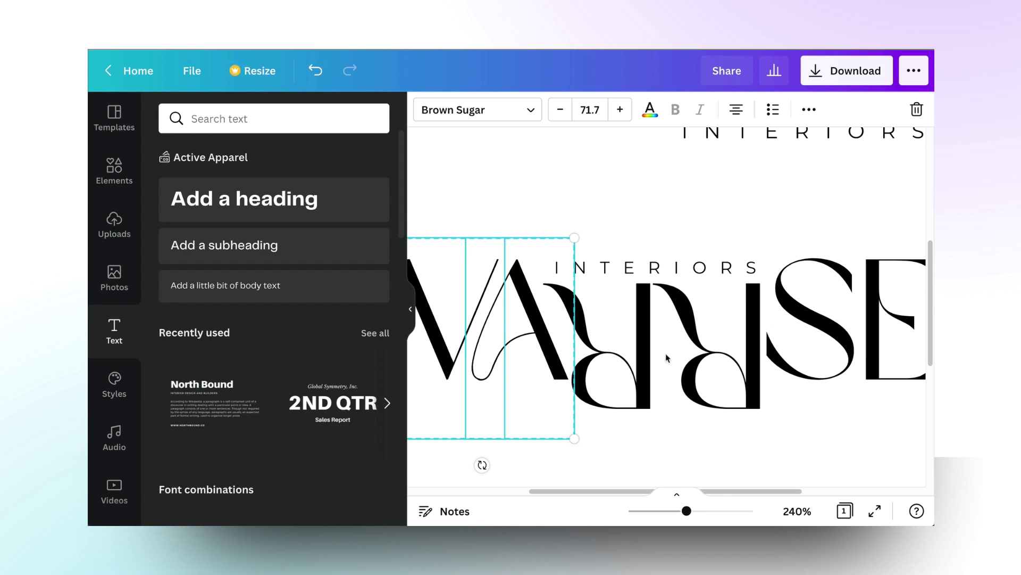
scroll(732, 416, down, 1)
scroll(730, 418, down, 3)
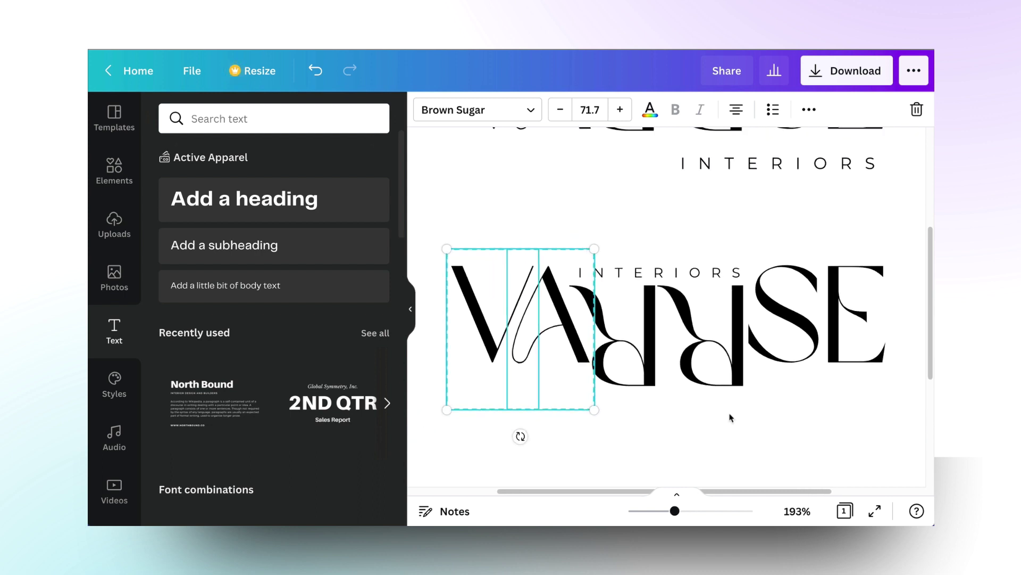
click(770, 413)
scroll(648, 355, down, 5)
scroll(648, 355, down, 1)
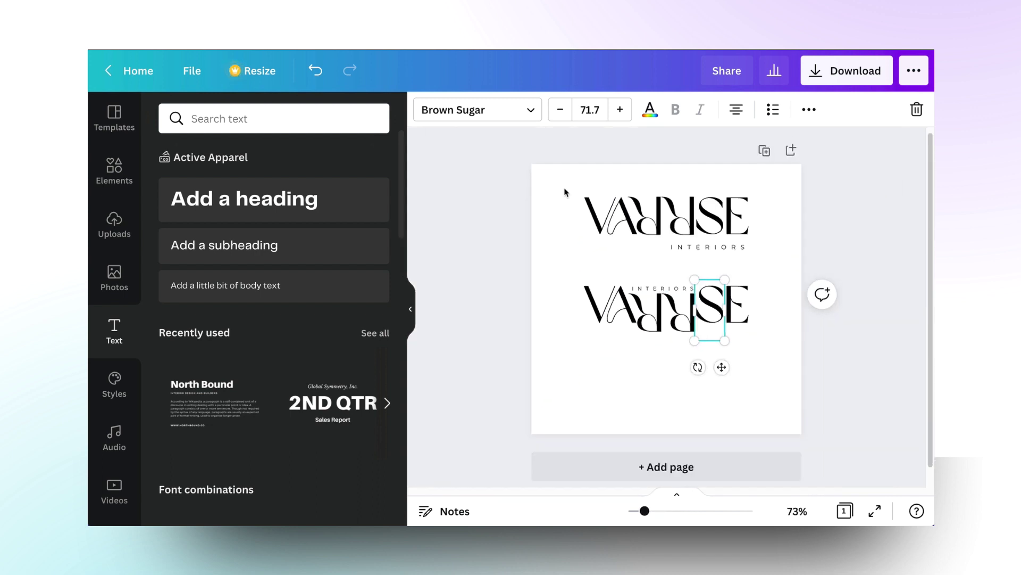
Build a monogram below the wordmarks from two stemless upside-down Rs, cropping off the stems and flipping one horizontally
drag(565, 191, 659, 407)
click(700, 306)
drag(608, 372, 631, 366)
click(558, 382)
click(592, 358)
click(684, 360)
click(548, 109)
click(553, 146)
Check the join between the two monogram halves, then scale them down together and centre them below the wordmarks
scroll(638, 354, up, 6)
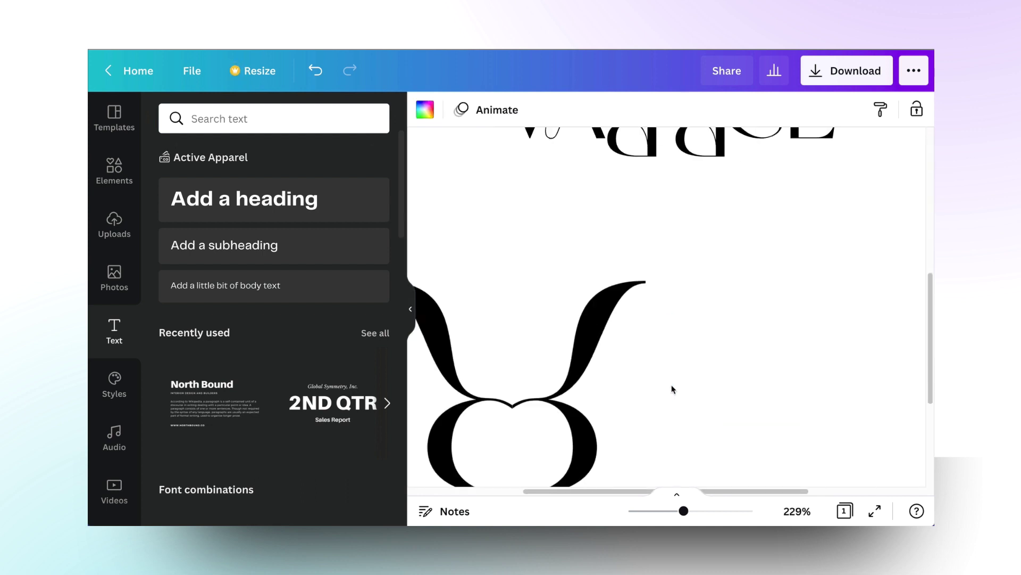
click(650, 372)
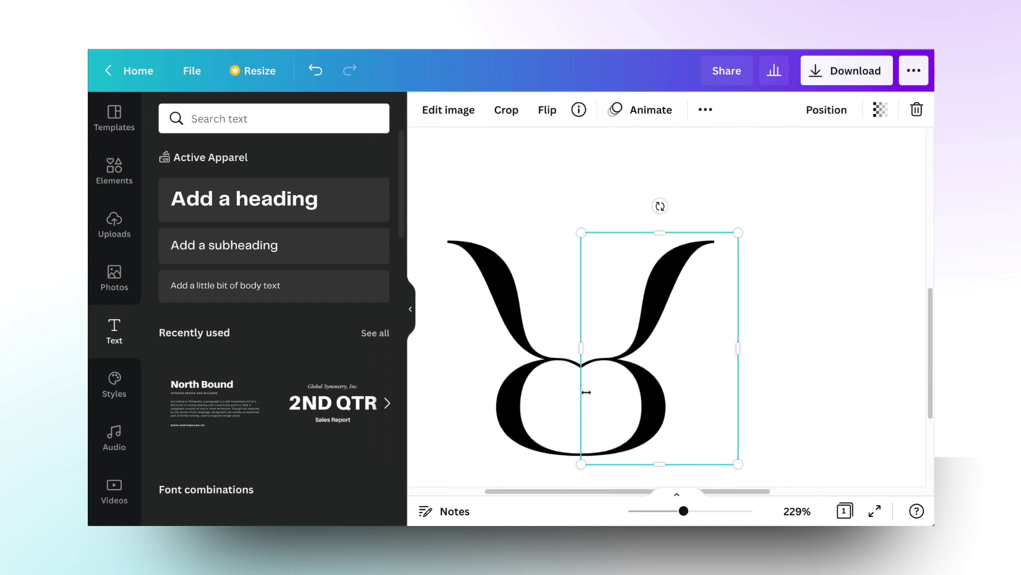
scroll(586, 392, down, 5)
click(730, 326)
scroll(665, 151, up, 2)
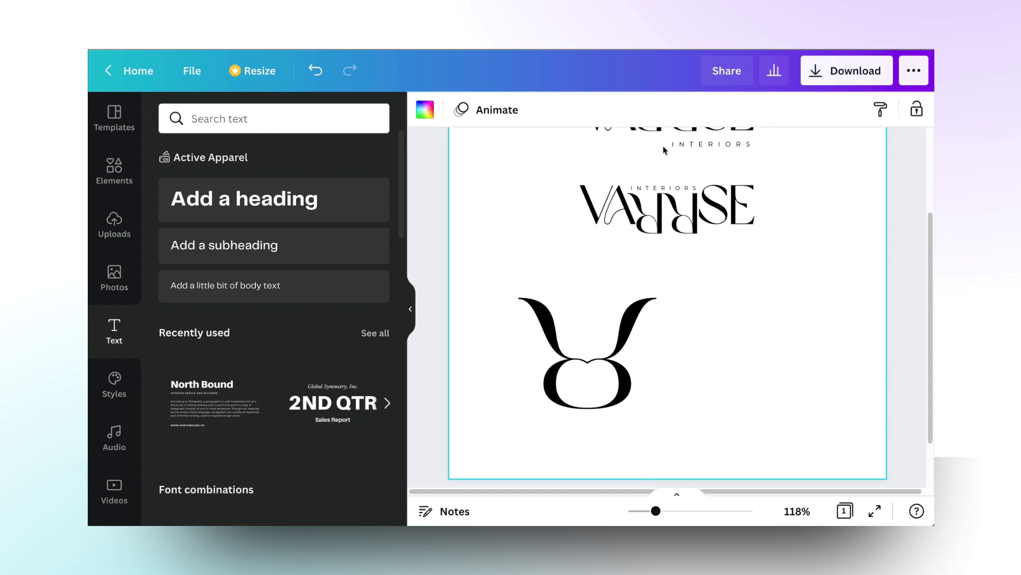
drag(469, 300, 723, 381)
click(835, 355)
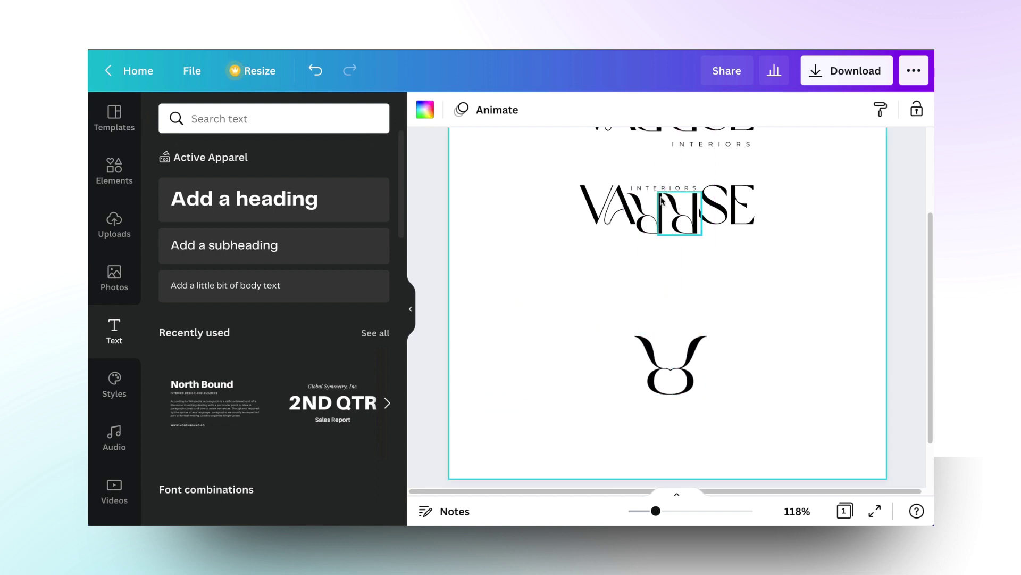
Place a copy of the tagline above the monogram reading "VARRSE INTERIORS" on one line at size 4.7, and duplicate it below the monogram
click(664, 188)
drag(664, 188, 677, 319)
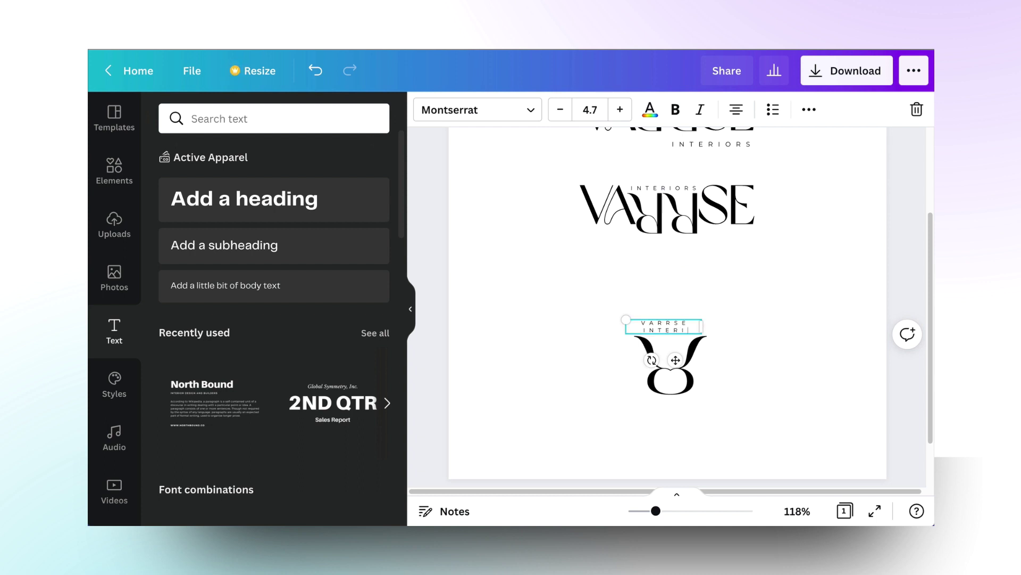
drag(702, 326, 743, 327)
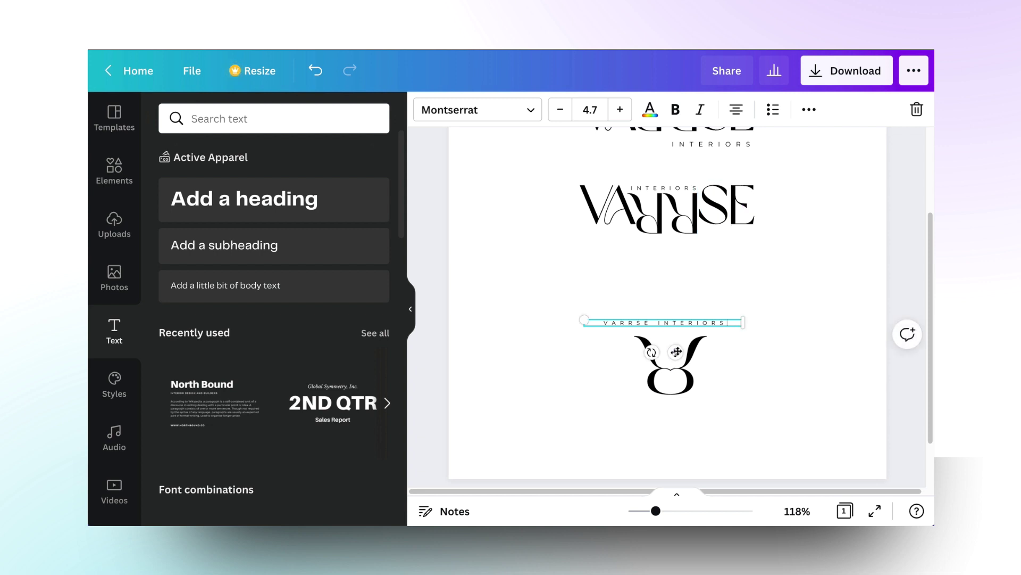
drag(676, 352, 688, 445)
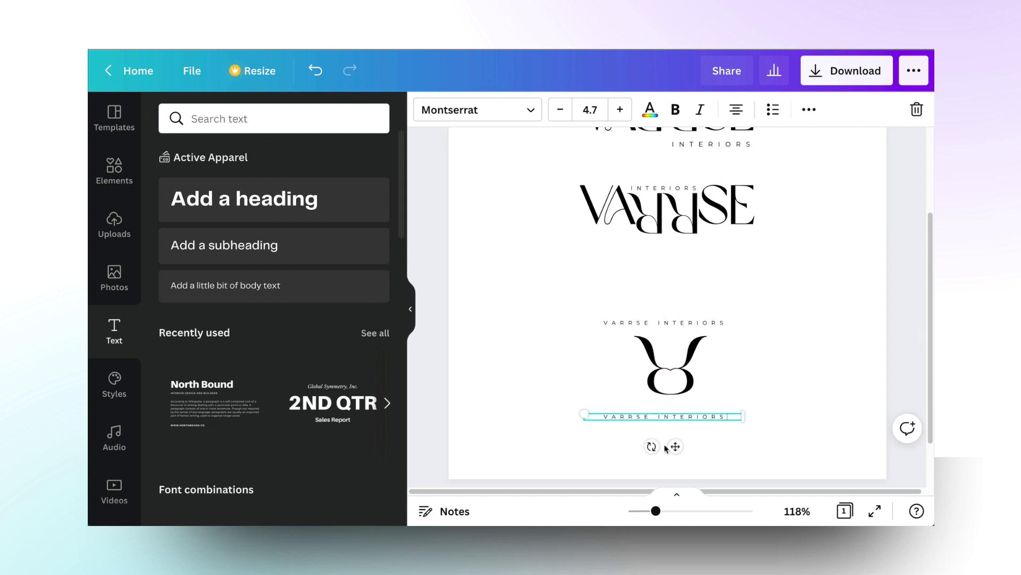
click(552, 394)
Add a circle to the page, scale it down and fill it with light grey
click(114, 170)
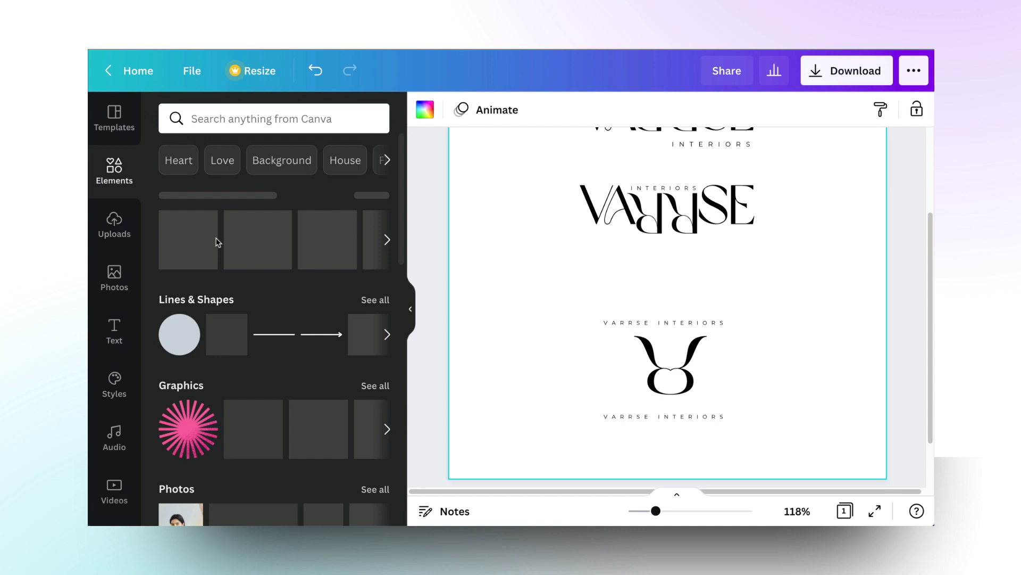
click(245, 242)
drag(785, 139, 749, 178)
click(425, 109)
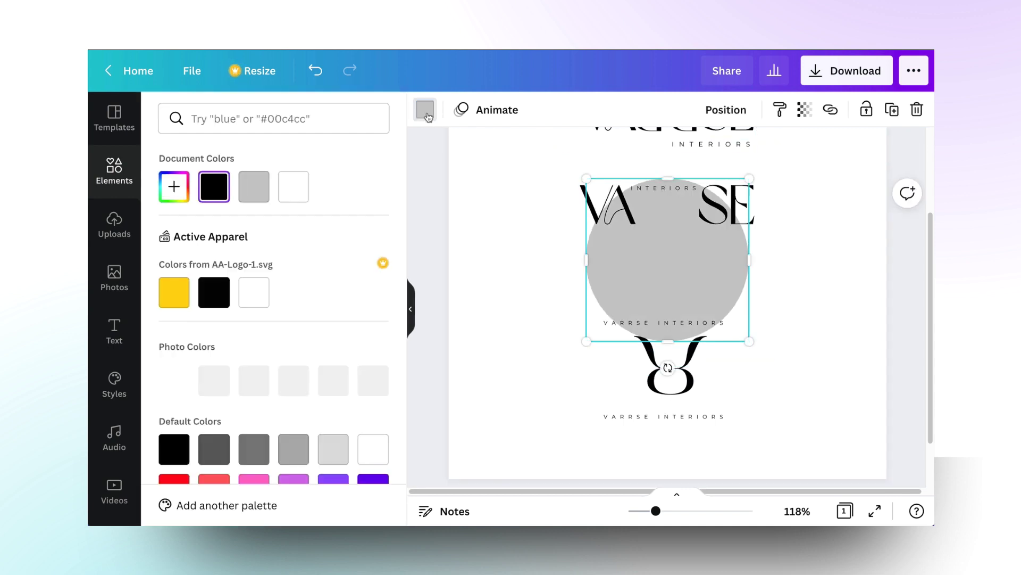
click(326, 450)
Centre the grey circle on the monogram and send it behind the artwork
drag(675, 261, 677, 358)
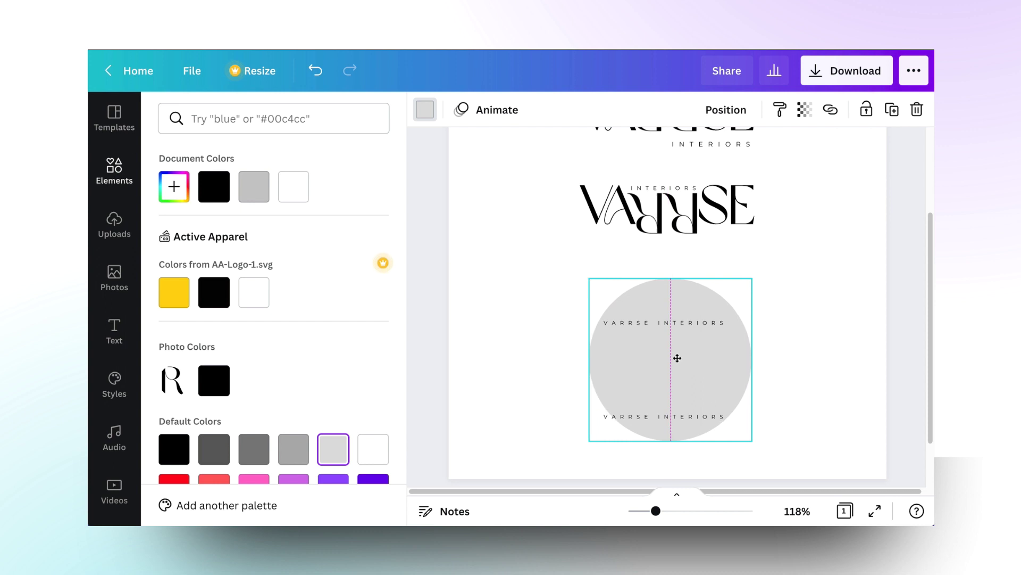
click(735, 111)
click(661, 183)
Group the two monogram halves and enlarge them inside the circle to about 134 by 99
click(692, 368)
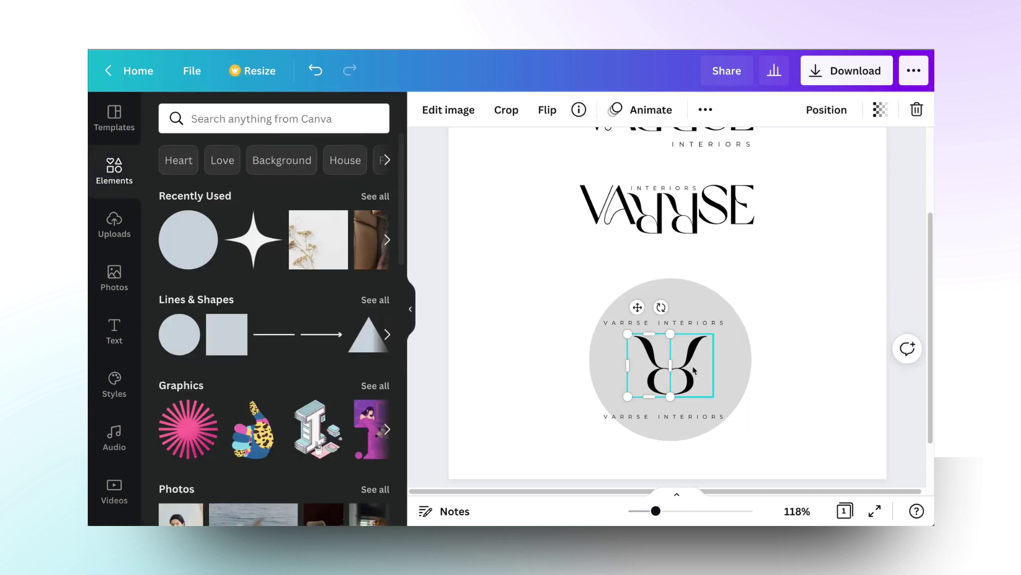
shift+click(693, 368)
click(695, 110)
drag(714, 397, 730, 408)
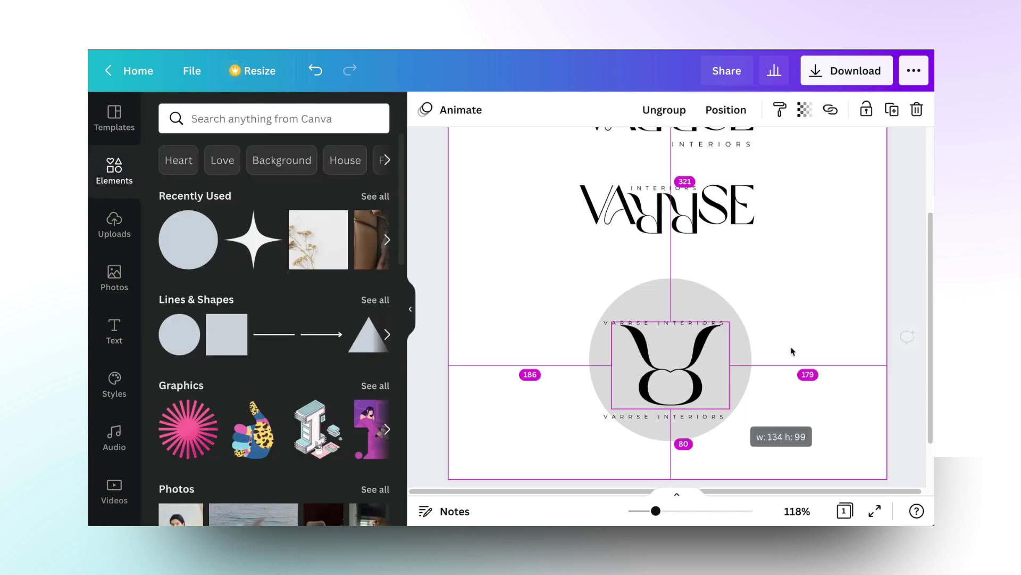
Raise the upper VARRSE INTERIORS tagline clear of the enlarged monogram, near the upper edge of the grey circle
drag(792, 351, 793, 351)
click(658, 325)
drag(676, 351, 682, 333)
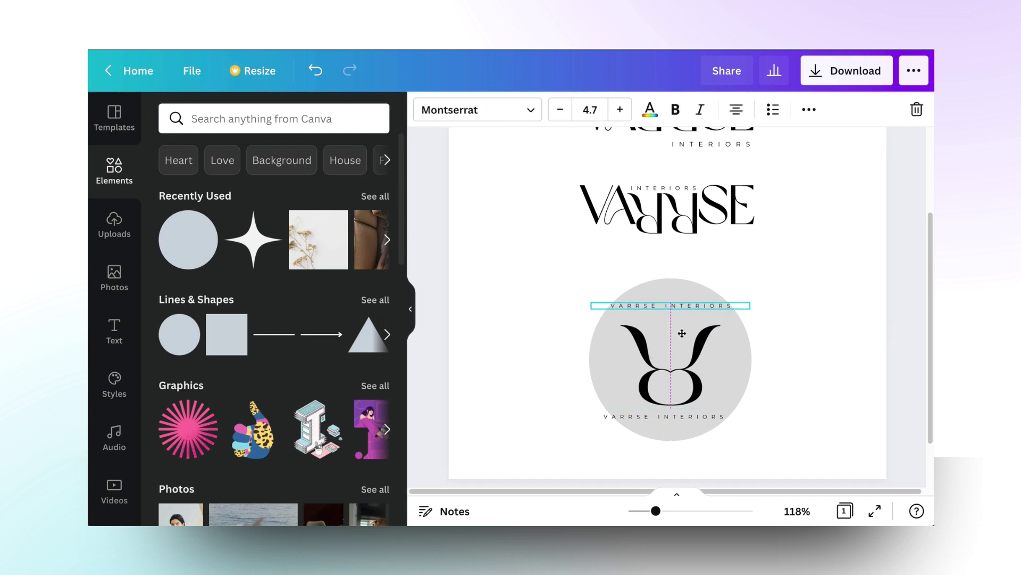
Apply the Curve effect with a value of 33 to the upper tagline and enlarge its text to size 6.2
click(808, 109)
click(478, 146)
scroll(358, 457, down, 2)
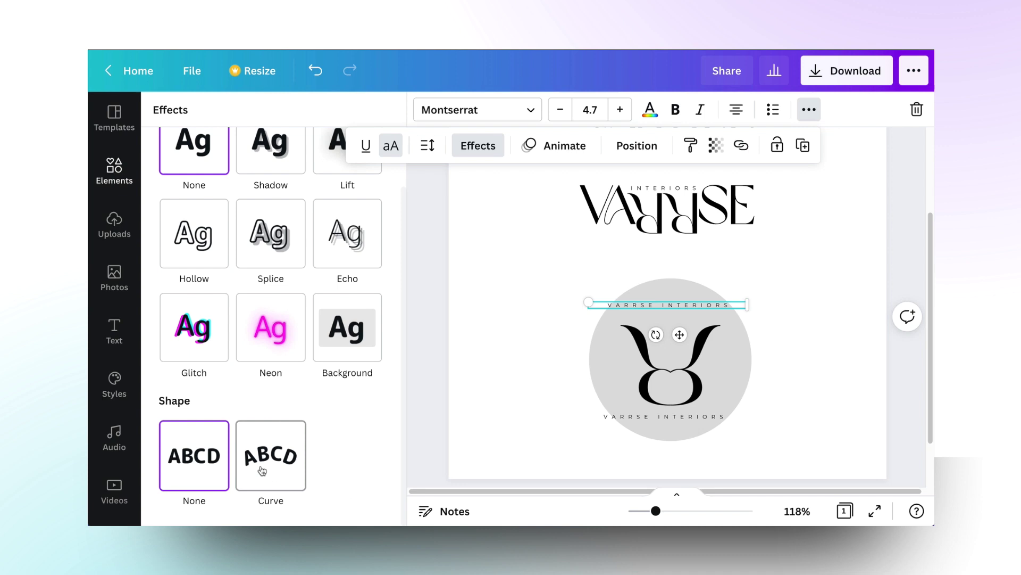
click(271, 455)
drag(713, 342, 722, 352)
scroll(326, 406, down, 1)
drag(327, 497, 306, 497)
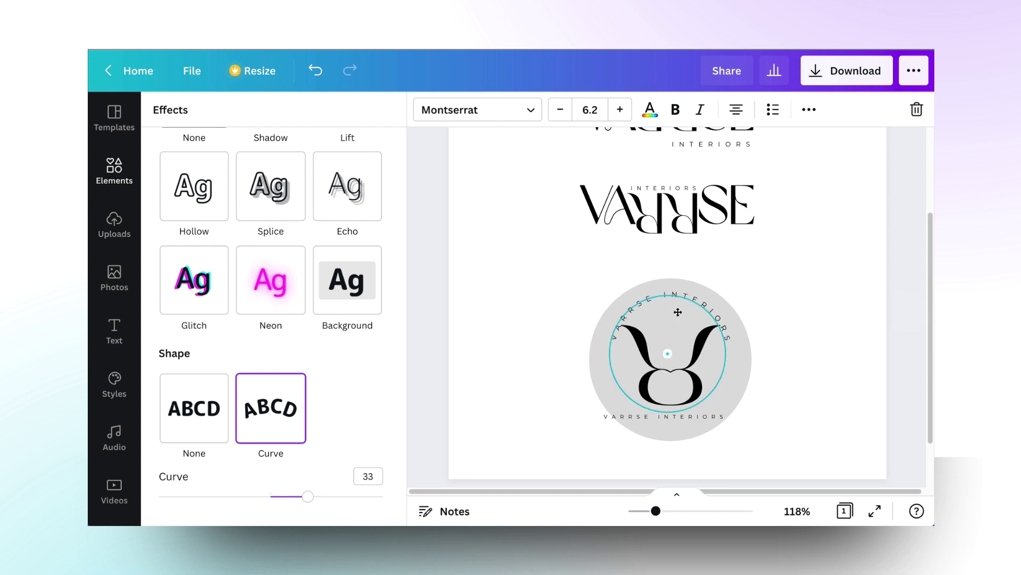
Shrink the monogram slightly inside the circle and delete the straight tagline below it
click(714, 415)
drag(722, 408, 713, 402)
click(685, 431)
click(682, 418)
key(Delete)
Duplicate the curved tagline below the monogram, set its curve to -31 and fit it along the circle's lower edge
drag(673, 312, 671, 416)
click(810, 109)
click(478, 145)
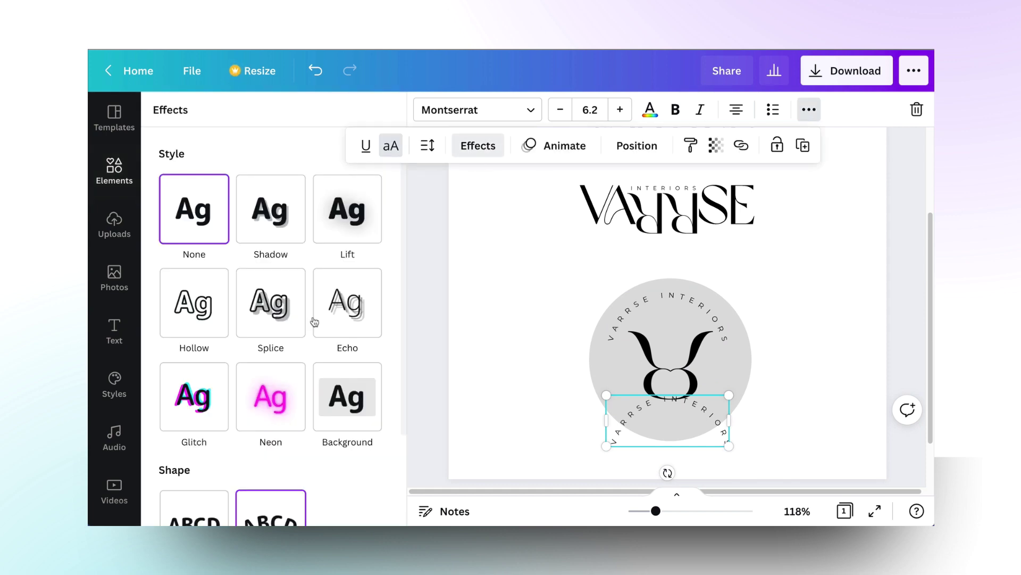
scroll(314, 319, down, 3)
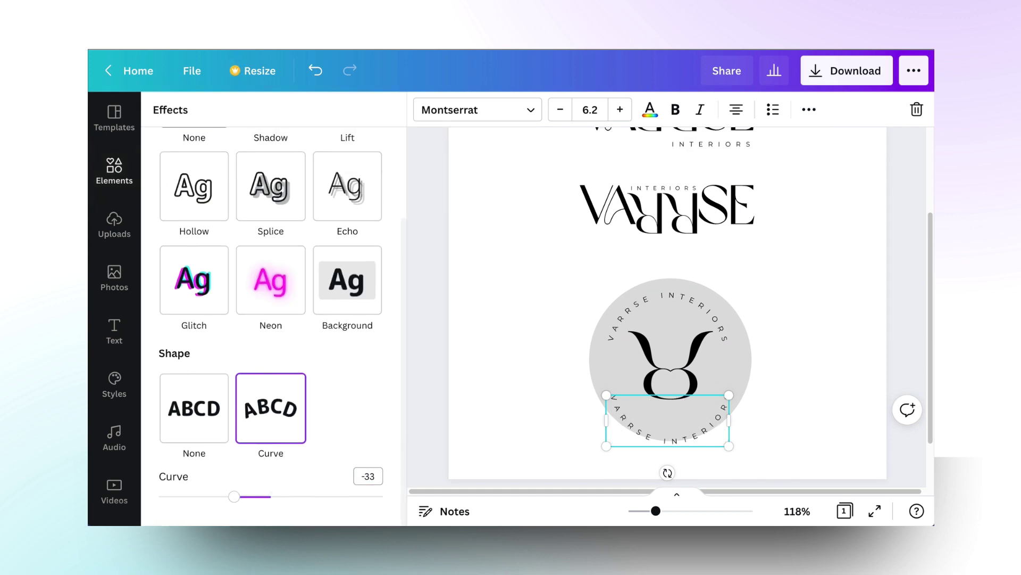
drag(669, 419, 671, 414)
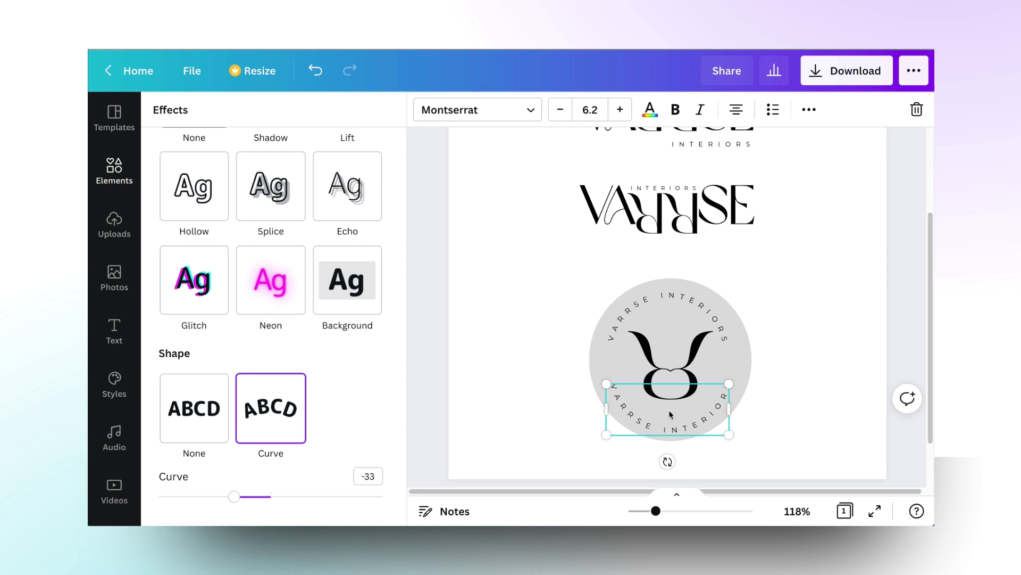
drag(234, 496, 236, 498)
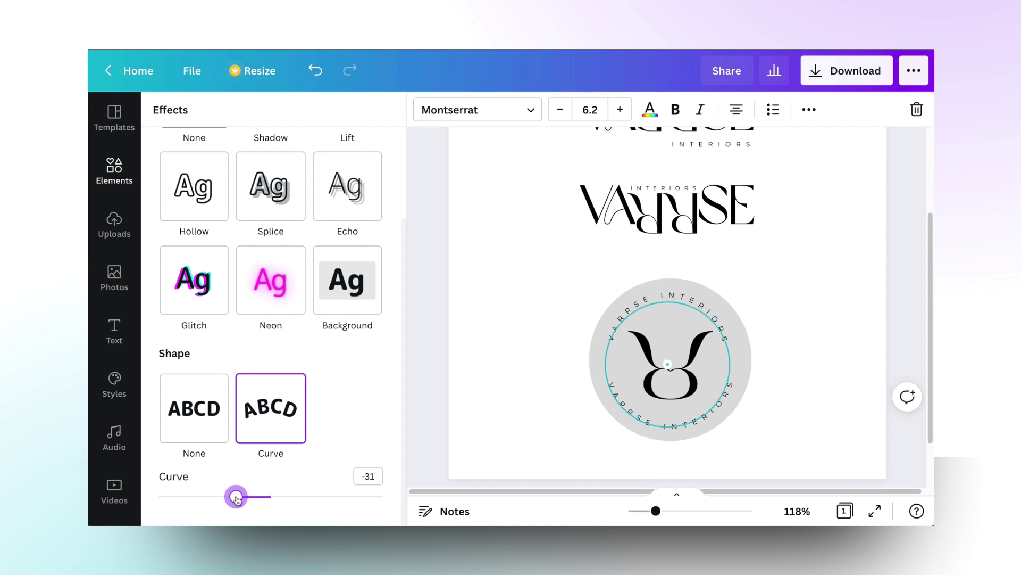
Reduce the upper tagline's curve slightly to match the arc of the lower tagline
click(668, 301)
drag(307, 496, 306, 497)
click(807, 361)
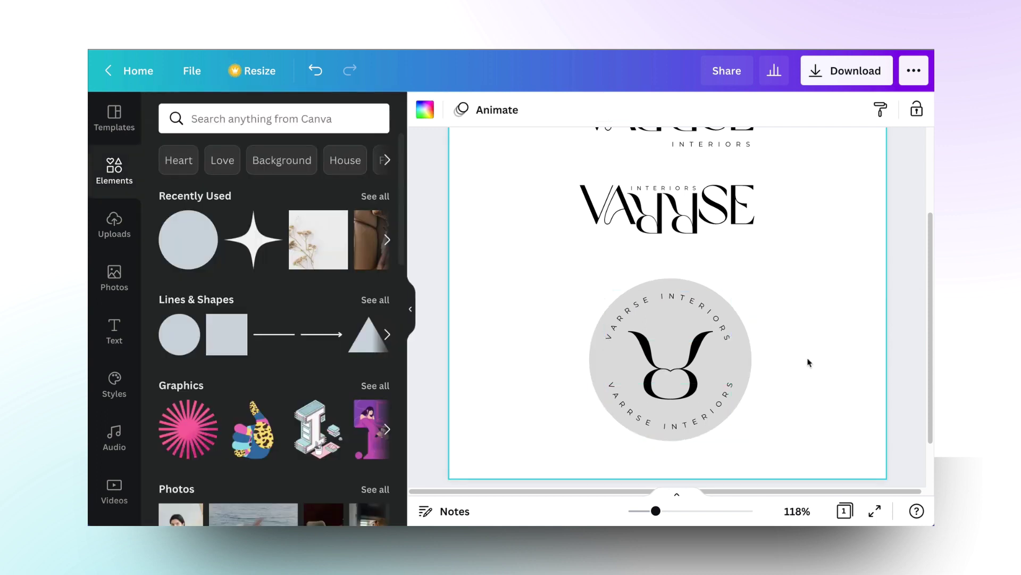
Add a thin black line, shorten it and place one short dash on each side of the monogram inside the circle
click(274, 334)
click(486, 109)
click(461, 110)
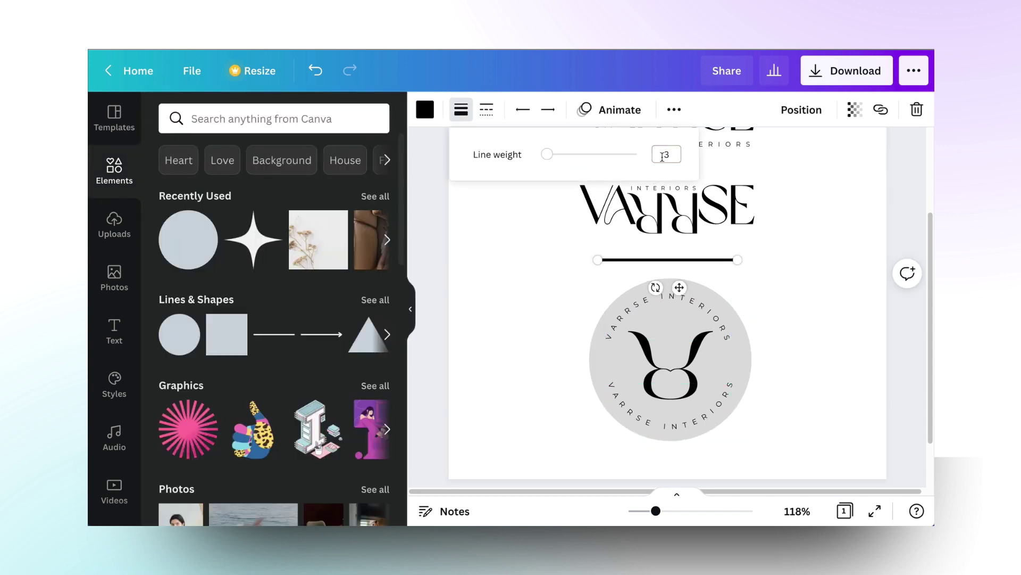
drag(730, 257, 744, 390)
click(484, 315)
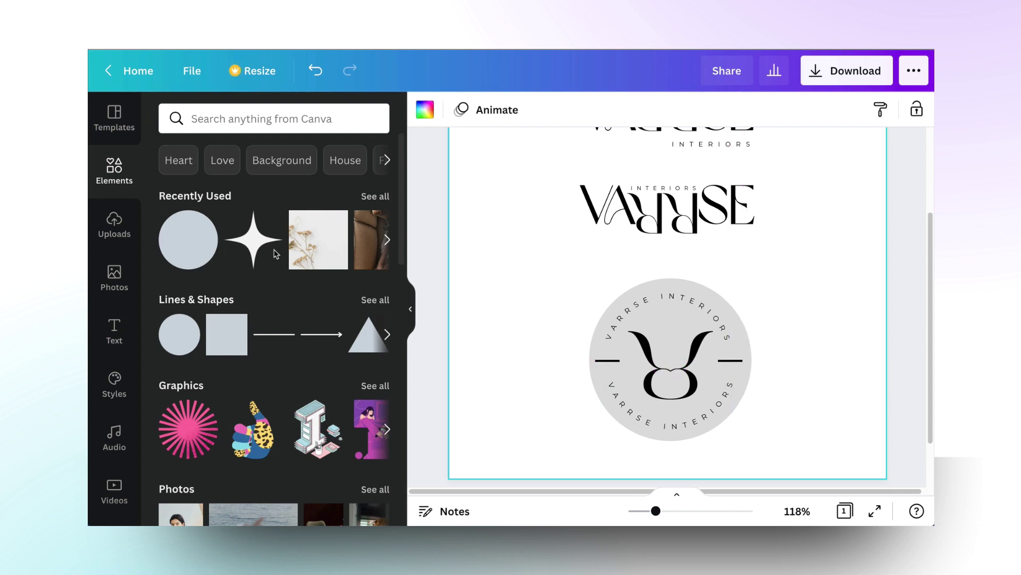
Add the four-pointed star graphic to the page, scale it down and colour it black
click(266, 246)
drag(761, 167, 703, 229)
click(424, 109)
click(214, 186)
Rotate the star about 45 degrees, shrink it and centre it between the monogram's upper arms
drag(667, 318, 712, 304)
drag(672, 262, 706, 343)
scroll(712, 364, up, 2)
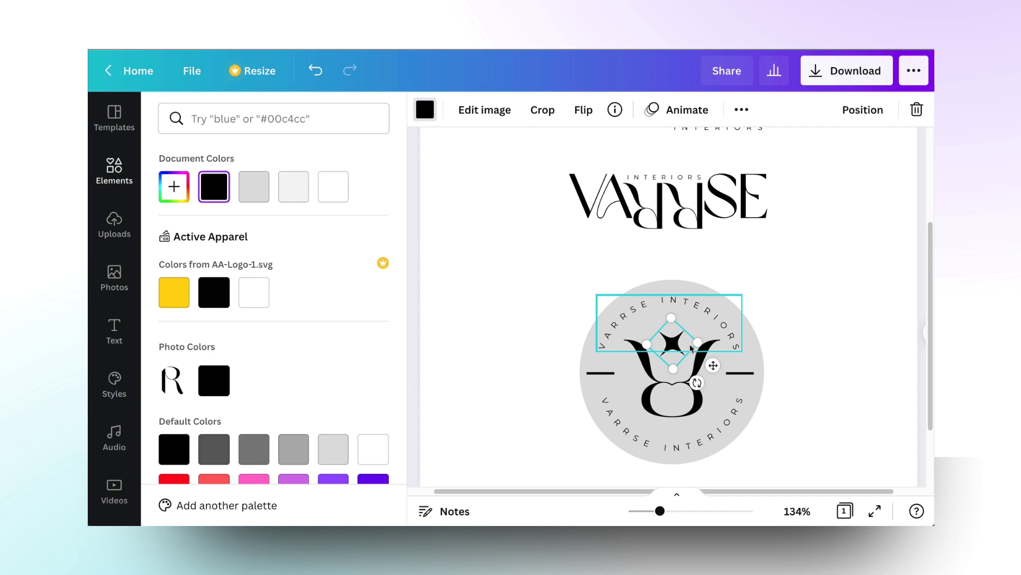
drag(577, 276, 721, 420)
scroll(673, 372, down, 5)
click(611, 310)
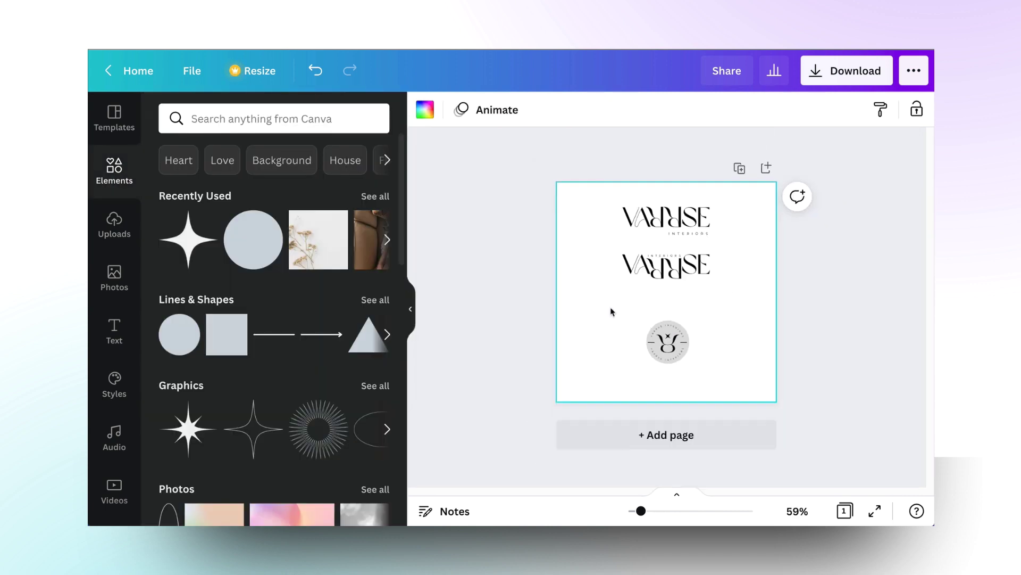
Copy the complete circular badge onto a new page and enlarge it in the centre to about 306 by 306
drag(611, 310, 713, 261)
drag(620, 327, 629, 267)
key(super+c)
click(666, 434)
key(super+v)
drag(660, 297, 729, 369)
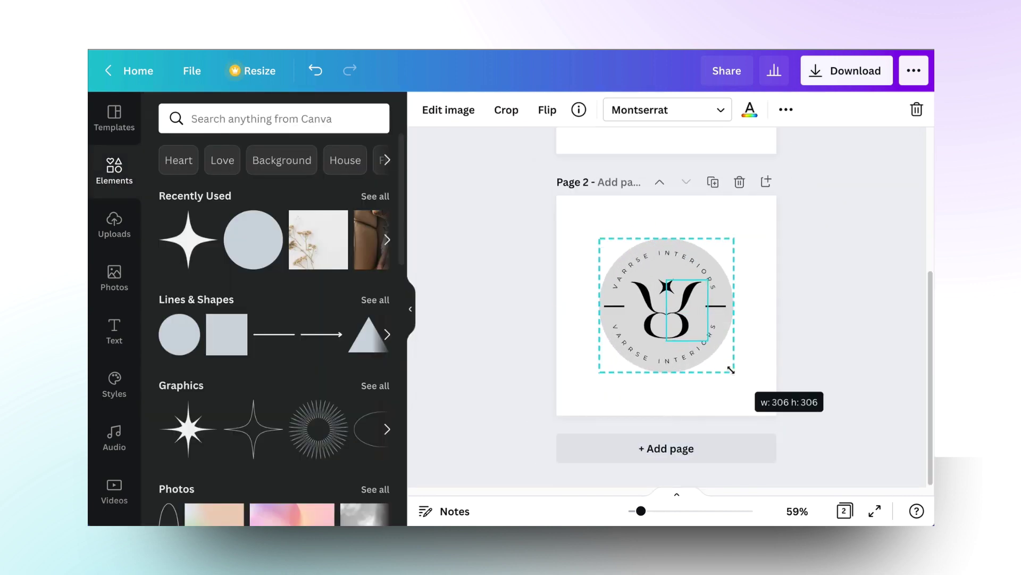
click(827, 325)
click(796, 511)
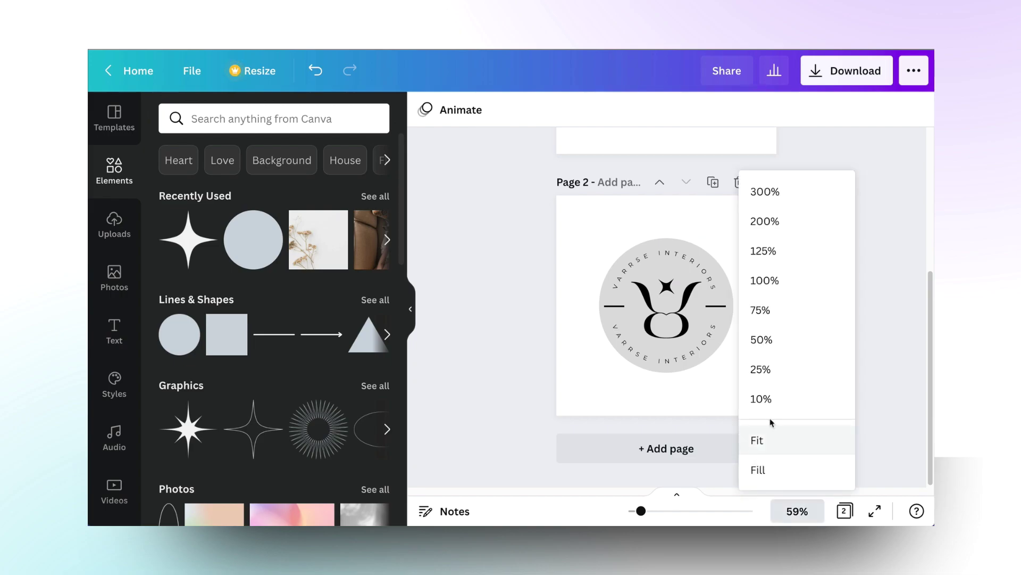